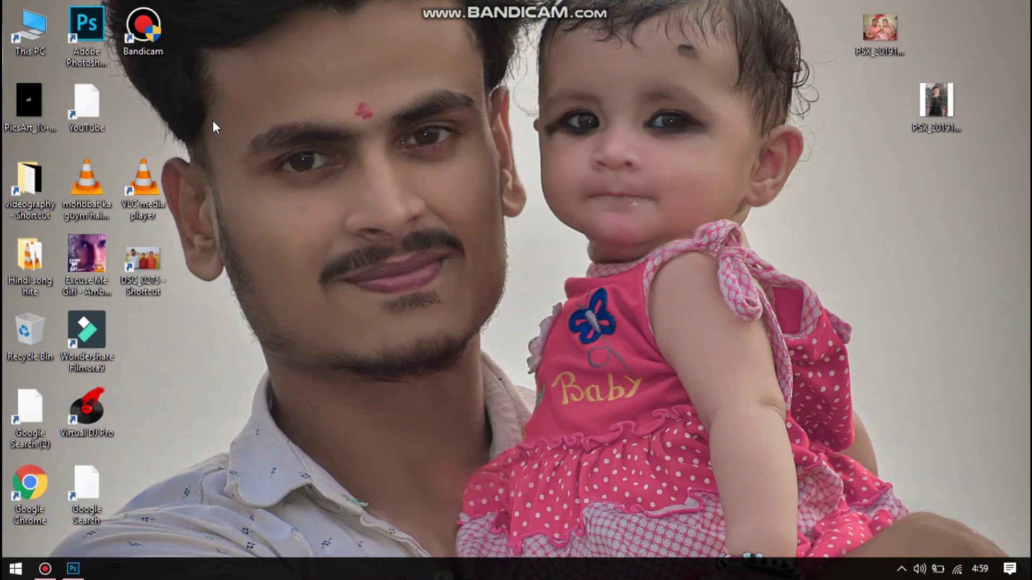
- Open the taylor-simpson Palm Springs palm-tree photo from the background folder
{"action": "left_click", "coordinate": [73, 568]}
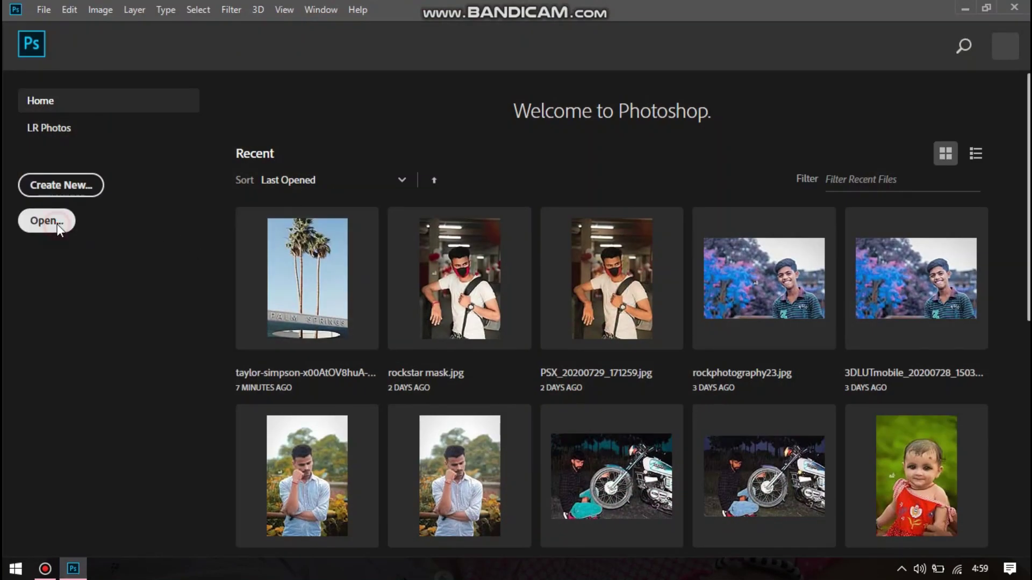
{"action": "left_click", "coordinate": [57, 224]}
{"action": "left_click", "coordinate": [190, 228]}
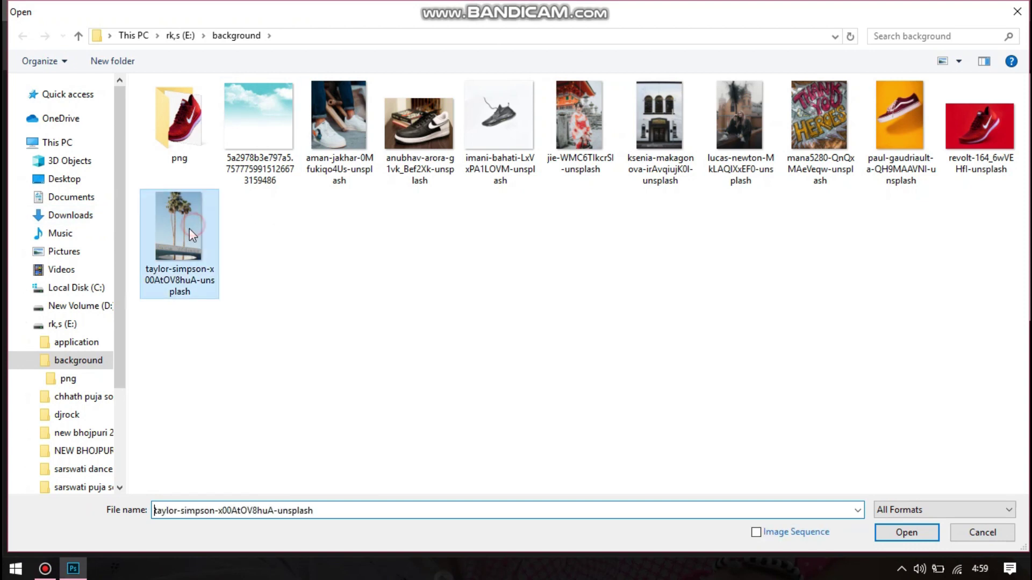
{"action": "left_click", "coordinate": [907, 532]}
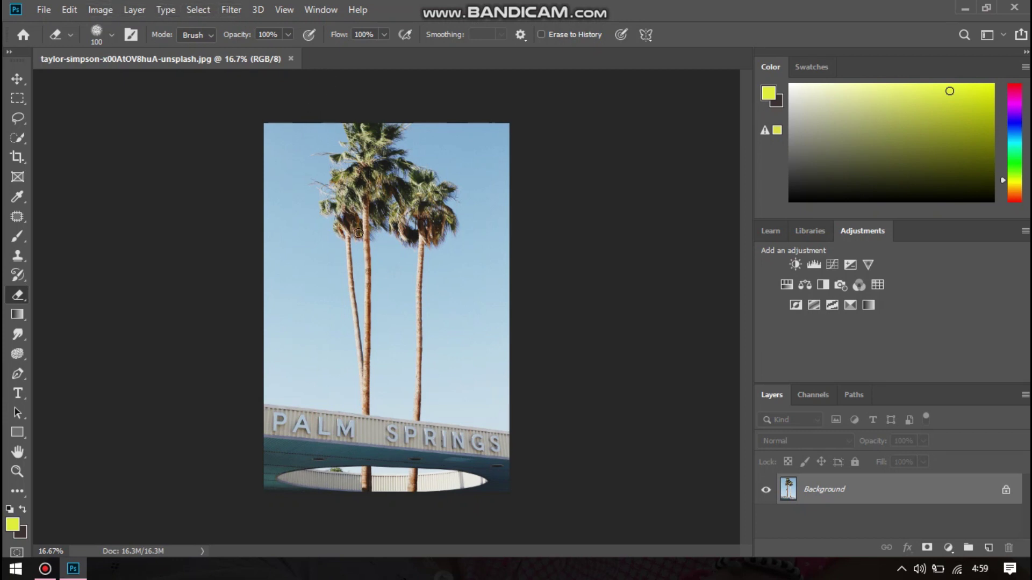
- Duplicate the Background layer
{"action": "mouse_move", "coordinate": [933, 500]}
{"action": "left_mouse_down"}
{"action": "mouse_move", "coordinate": [958, 507]}
{"action": "mouse_move", "coordinate": [992, 553]}
{"action": "left_mouse_up"}
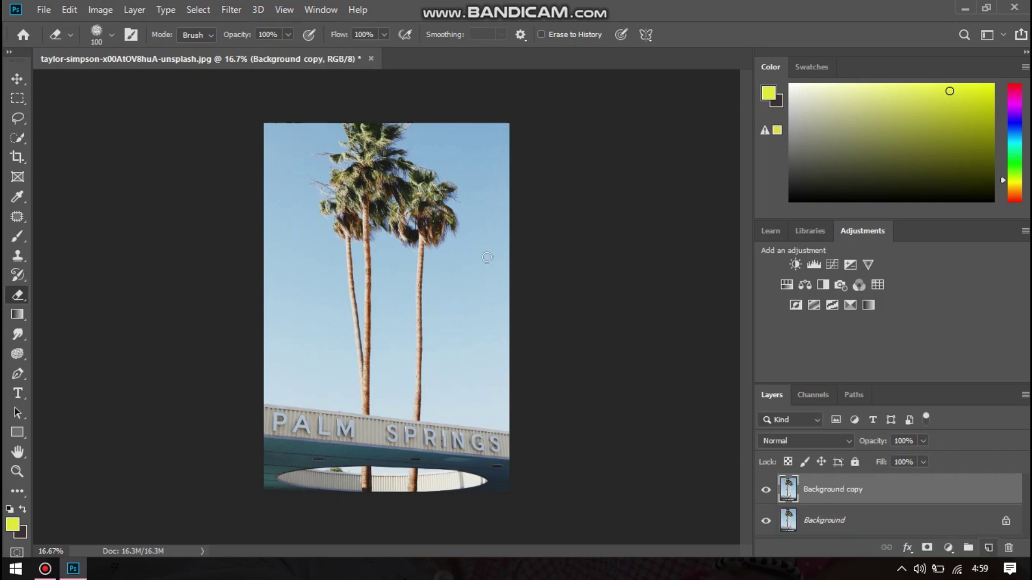
{"action": "right_click", "coordinate": [591, 172]}
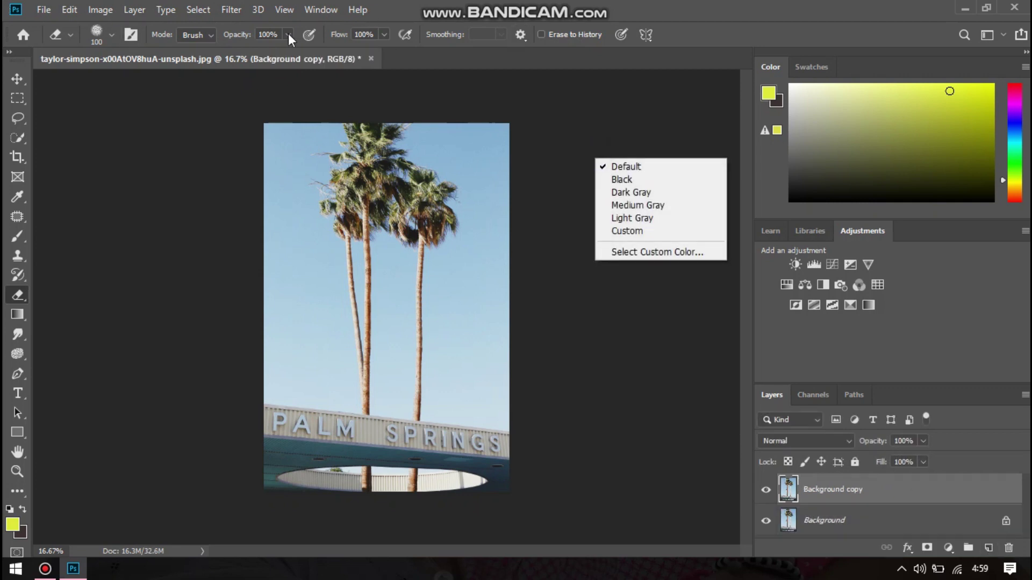
{"action": "left_click", "coordinate": [237, 12]}
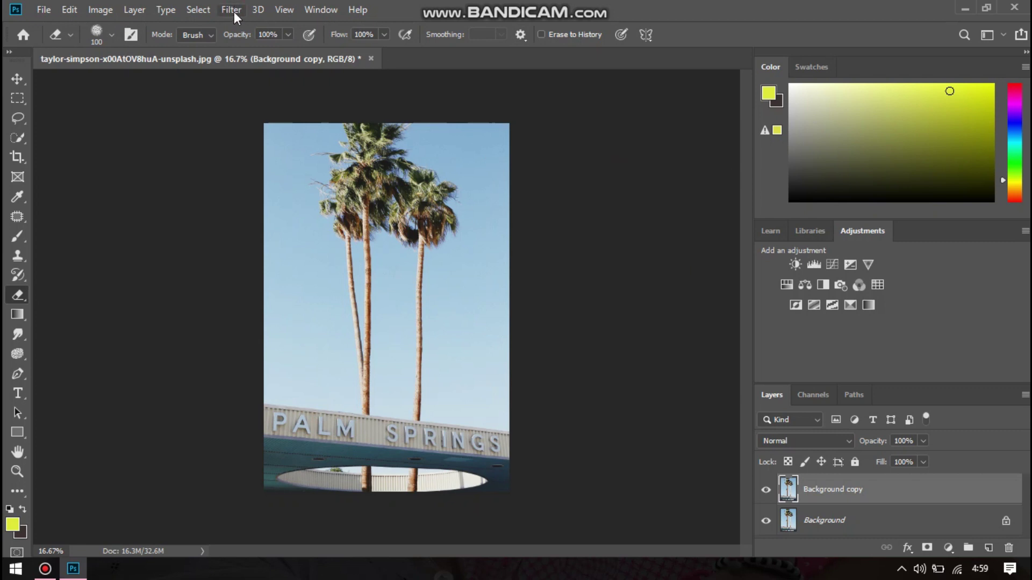
- Apply a Gaussian Blur with a radius of about 4.4 pixels to the copy layer
{"action": "left_click", "coordinate": [231, 10]}
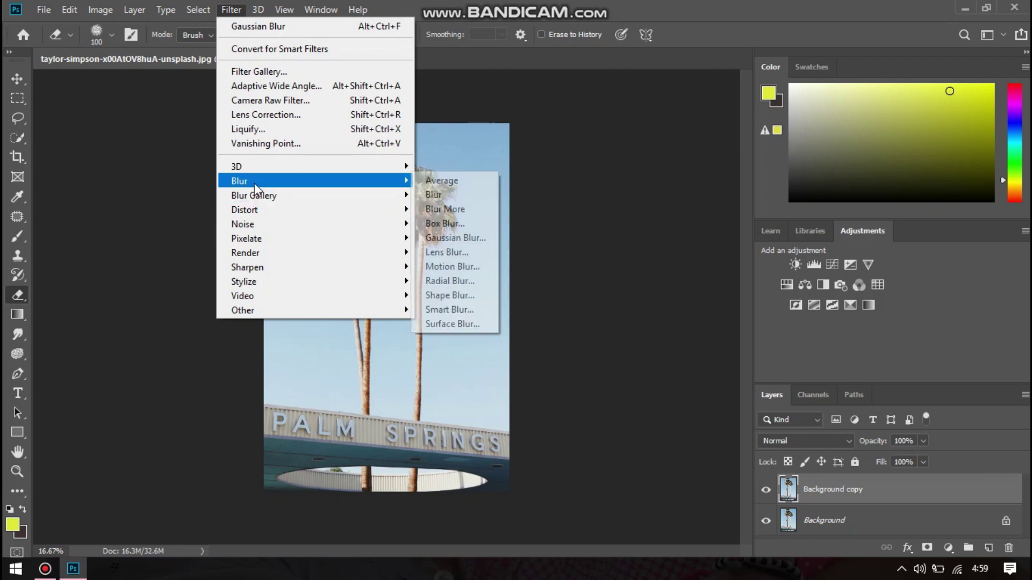
{"action": "mouse_move", "coordinate": [314, 181]}
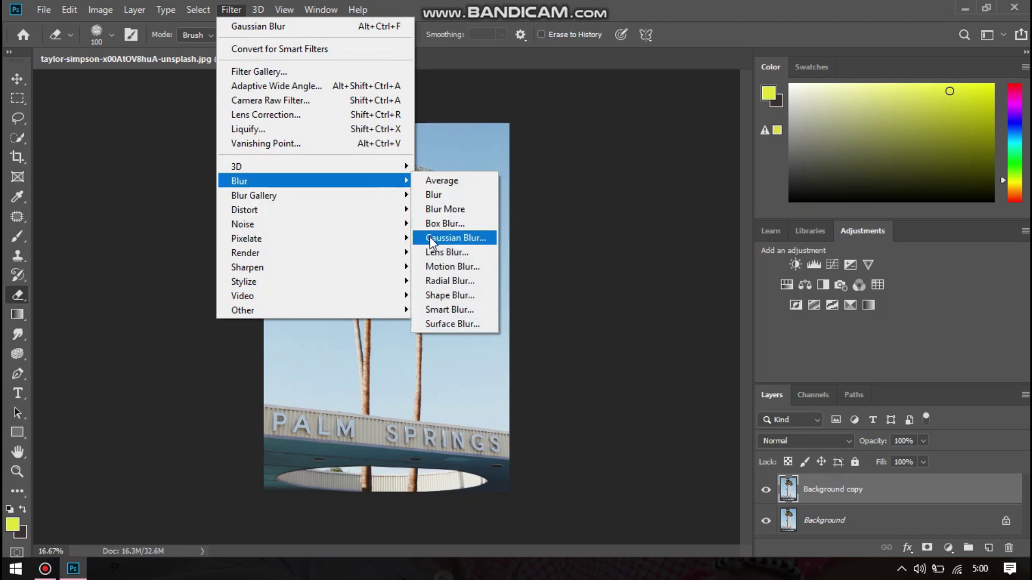
{"action": "left_click", "coordinate": [430, 237]}
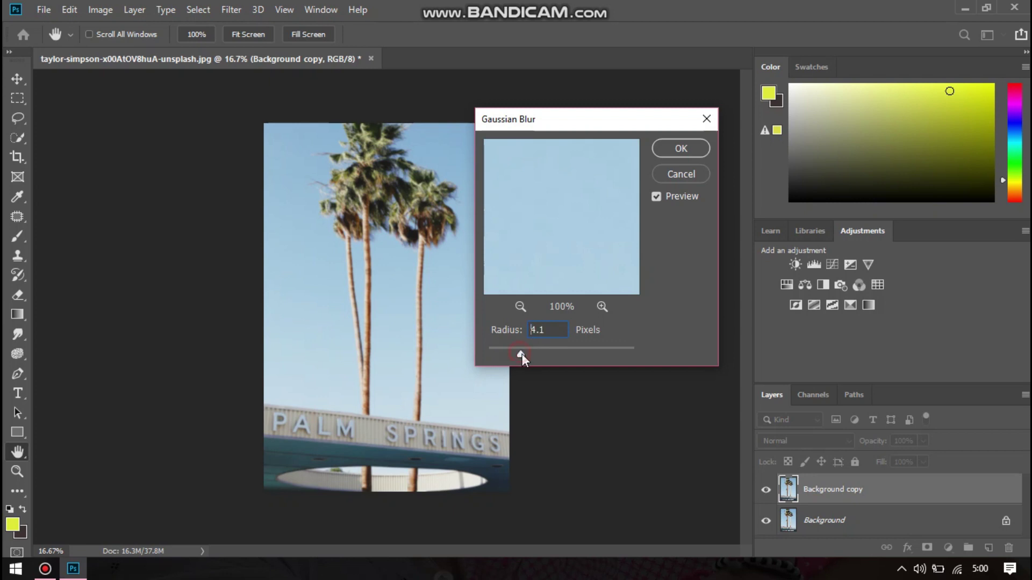
{"action": "left_click_drag", "start_coordinate": [523, 355], "coordinate": [524, 354]}
{"action": "left_click", "coordinate": [665, 151]}
{"action": "key", "text": "e"}
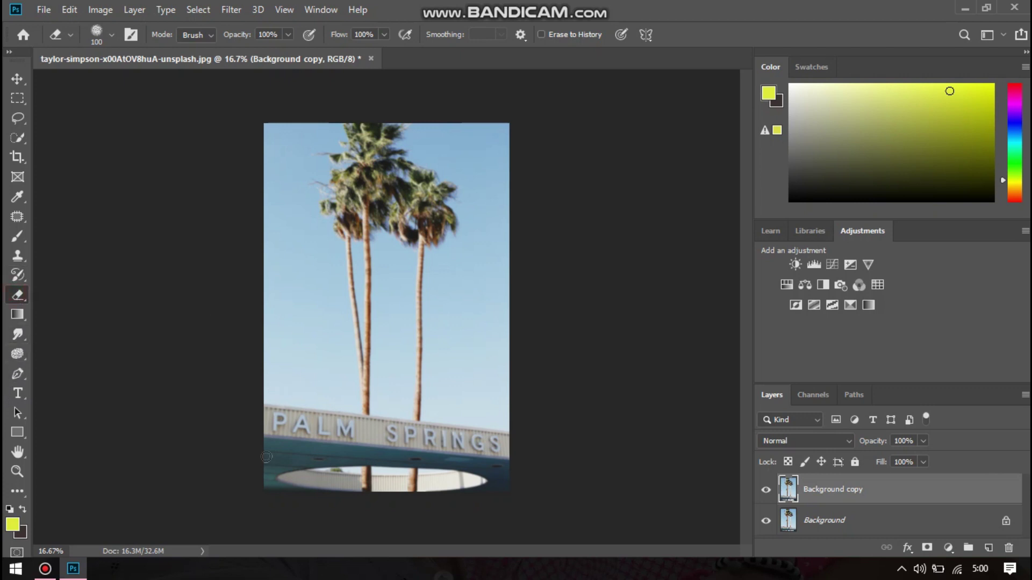
- Erase the blurred copy over the SPRINGS letters, then fit the whole image in the window
{"action": "key", "text": "z"}
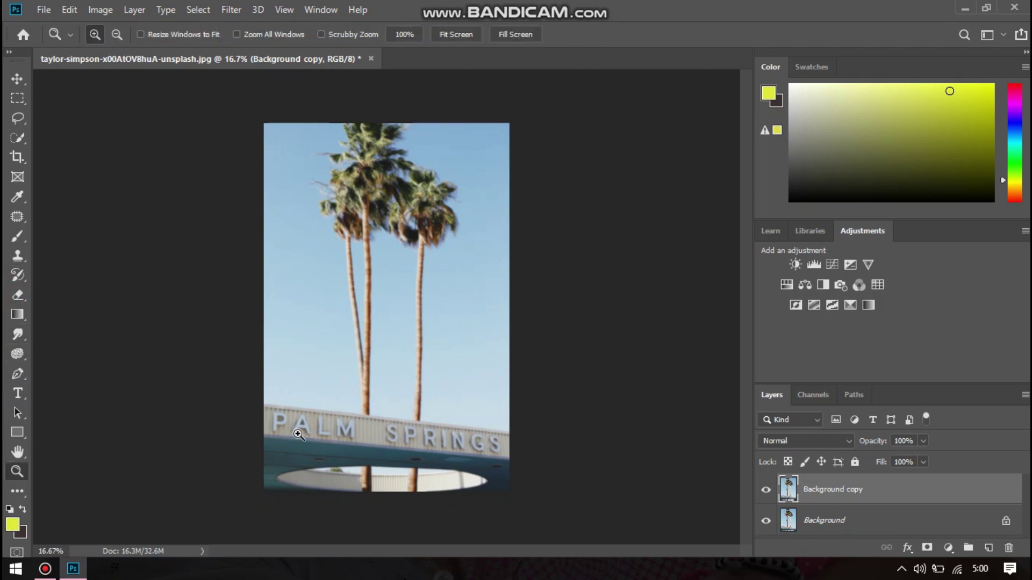
{"action": "left_click", "coordinate": [300, 434]}
{"action": "key", "text": "e"}
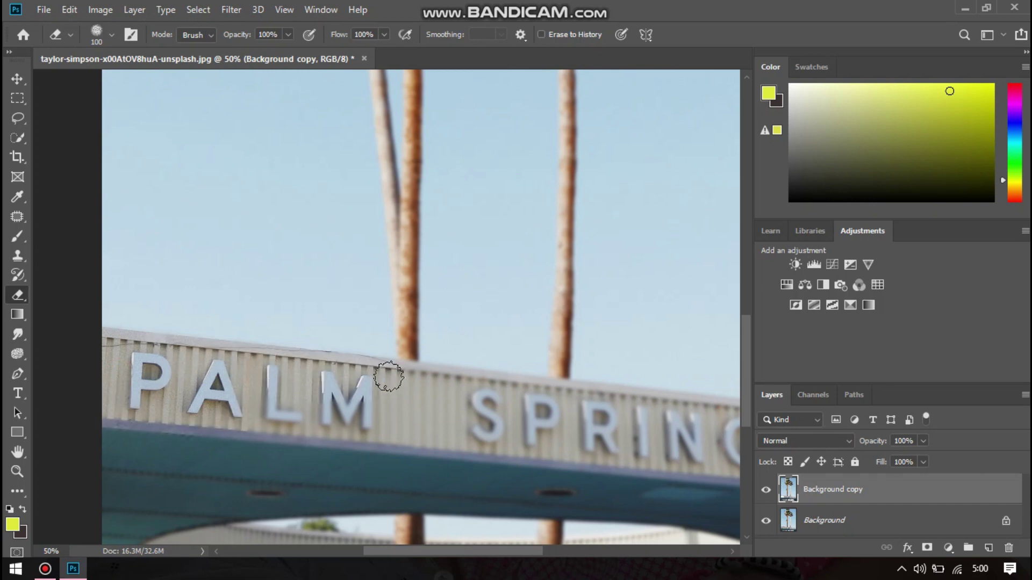
{"action": "key", "text": "z"}
{"action": "left_click", "coordinate": [511, 421], "text": "alt"}
{"action": "key", "text": "e"}
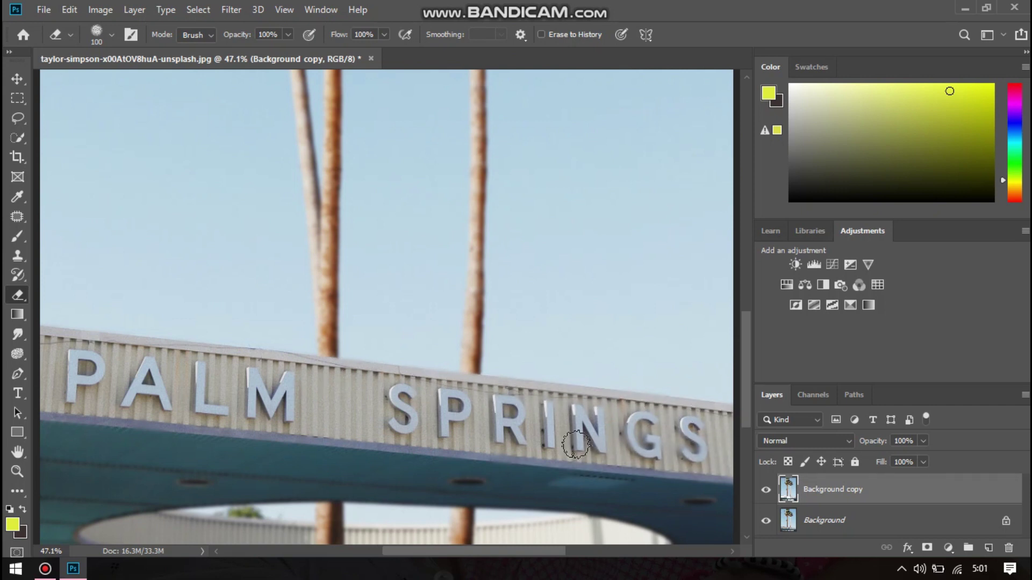
{"action": "mouse_move", "coordinate": [404, 373]}
{"action": "left_mouse_down"}
{"action": "mouse_move", "coordinate": [623, 465]}
{"action": "mouse_move", "coordinate": [669, 415]}
{"action": "mouse_move", "coordinate": [494, 483]}
{"action": "left_mouse_up"}
{"action": "key", "text": "ctrl+0"}
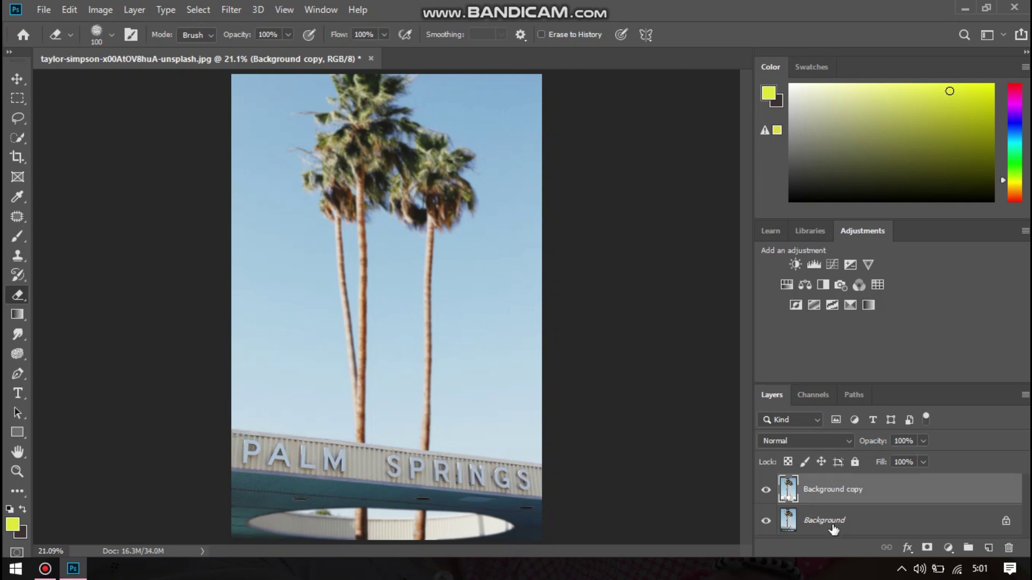
- Merge the visible layers, then drag the creative photo from Pictures into Photoshop
{"action": "right_click", "coordinate": [835, 493]}
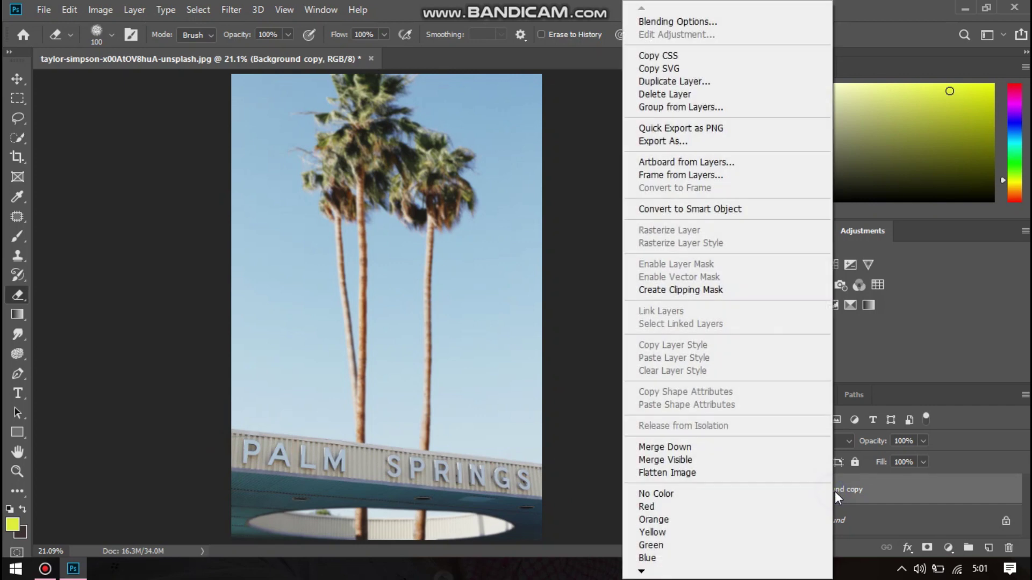
{"action": "left_click", "coordinate": [714, 448]}
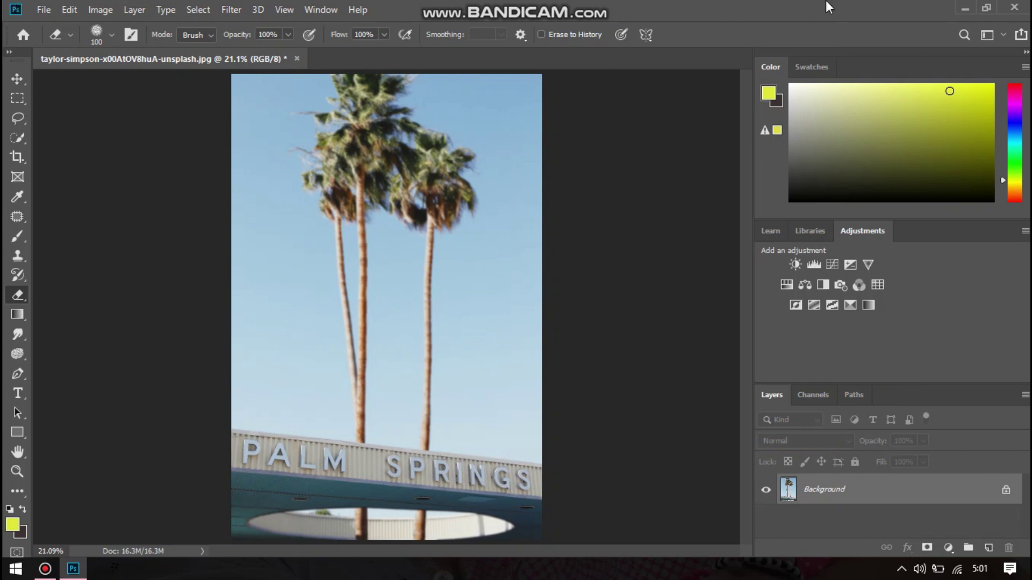
{"action": "left_click", "coordinate": [965, 8]}
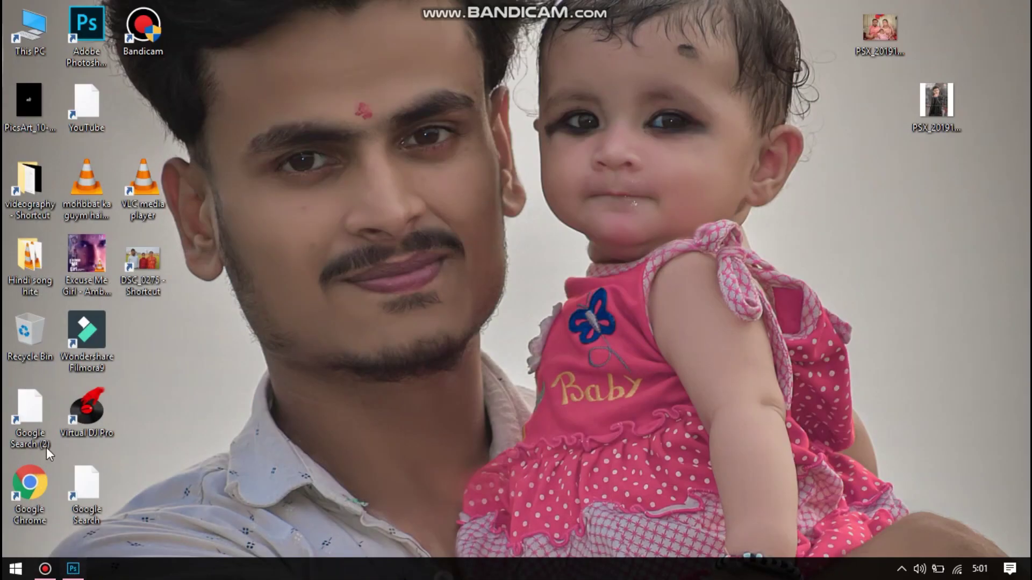
{"action": "double_click", "coordinate": [29, 33]}
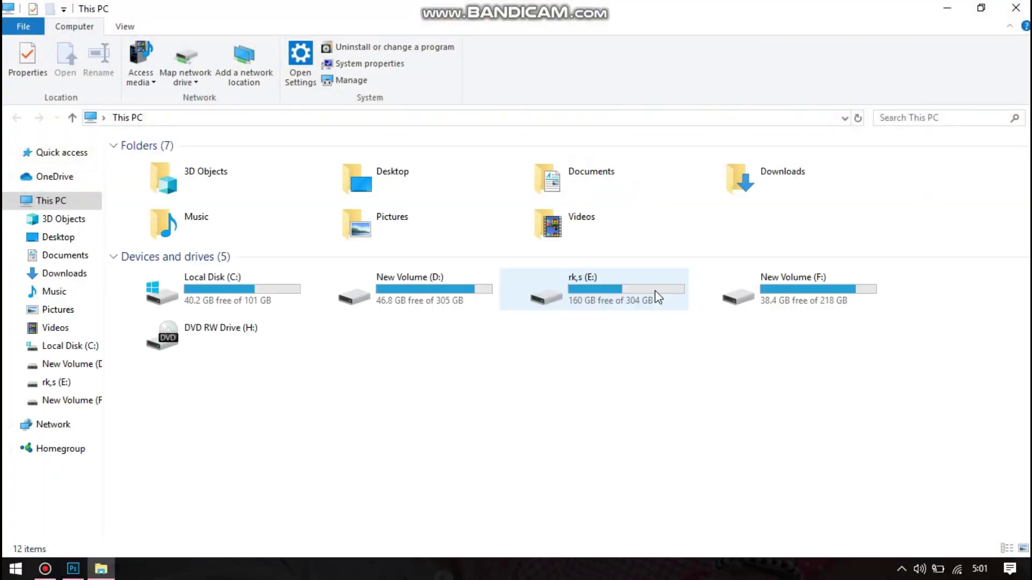
{"action": "double_click", "coordinate": [553, 219]}
{"action": "mouse_move", "coordinate": [814, 178]}
{"action": "left_mouse_down"}
{"action": "mouse_move", "coordinate": [75, 576]}
{"action": "mouse_move", "coordinate": [353, 225]}
{"action": "left_mouse_up"}
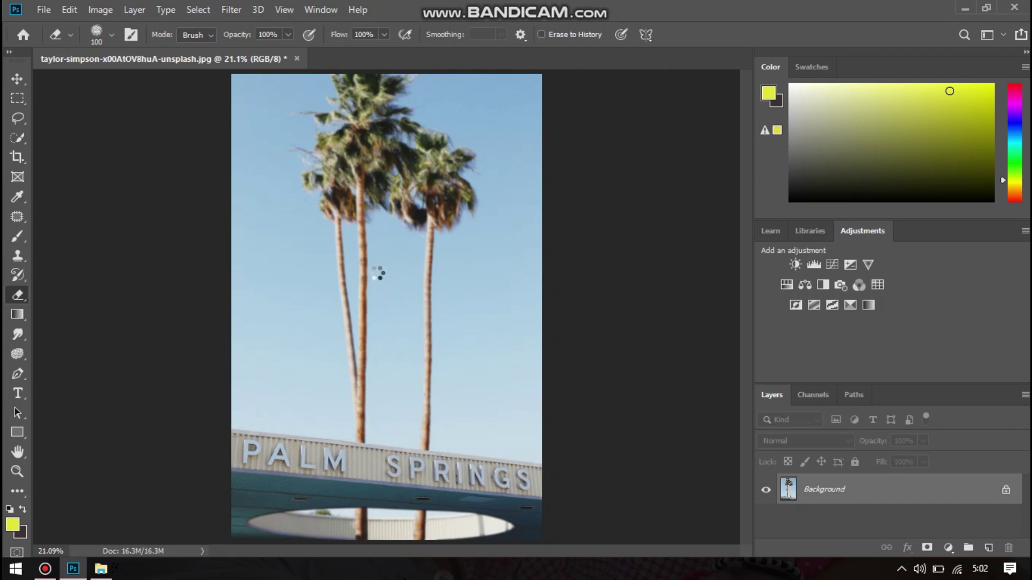
- Scale the man down to about 30% and stand him on top of the PALM SPRINGS sign
{"action": "key", "text": "XF86MonBrightnessDown"}
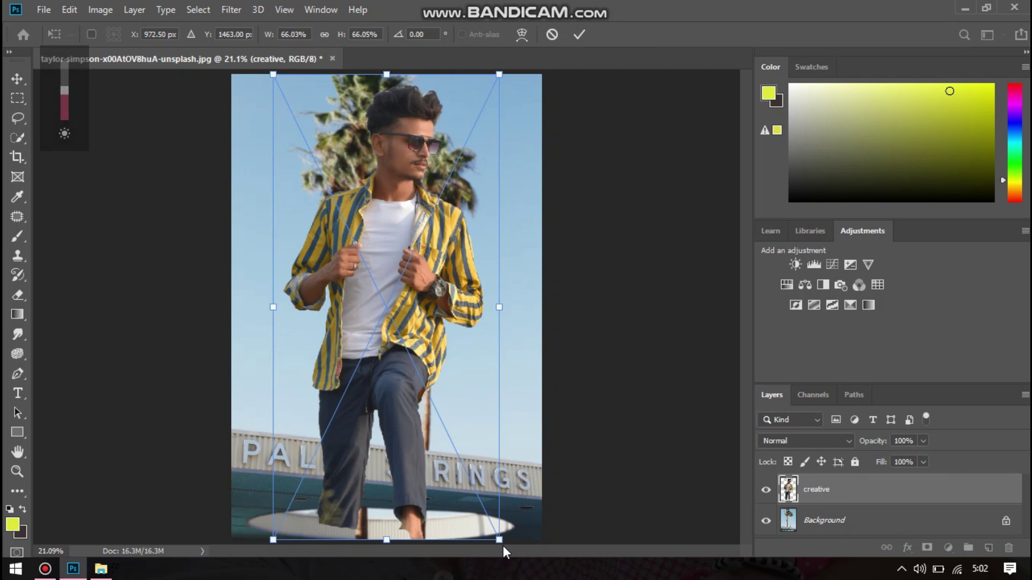
{"action": "mouse_move", "coordinate": [499, 540]}
{"action": "left_mouse_down"}
{"action": "mouse_move", "coordinate": [348, 264]}
{"action": "mouse_move", "coordinate": [414, 384]}
{"action": "left_mouse_up"}
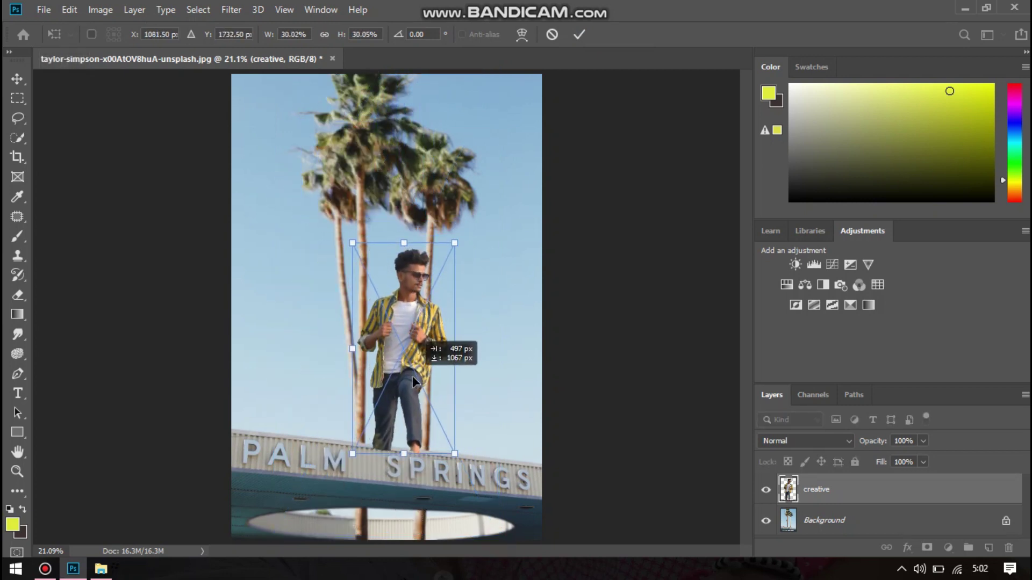
{"action": "left_click_drag", "start_coordinate": [398, 327], "coordinate": [408, 442]}
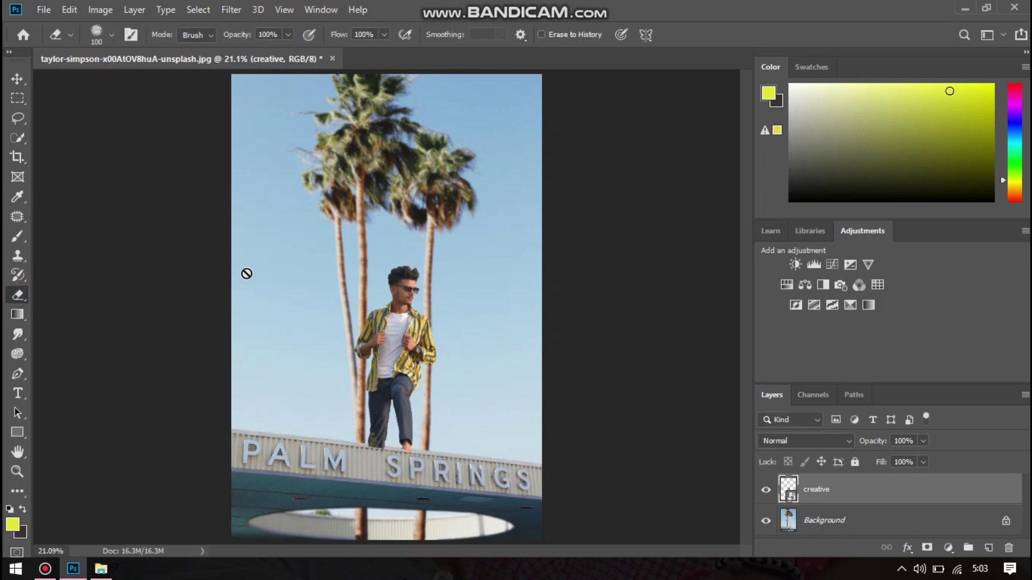
- Rasterize the man's layer and erase his foot where it overlaps the wall
{"action": "left_click", "coordinate": [396, 439]}
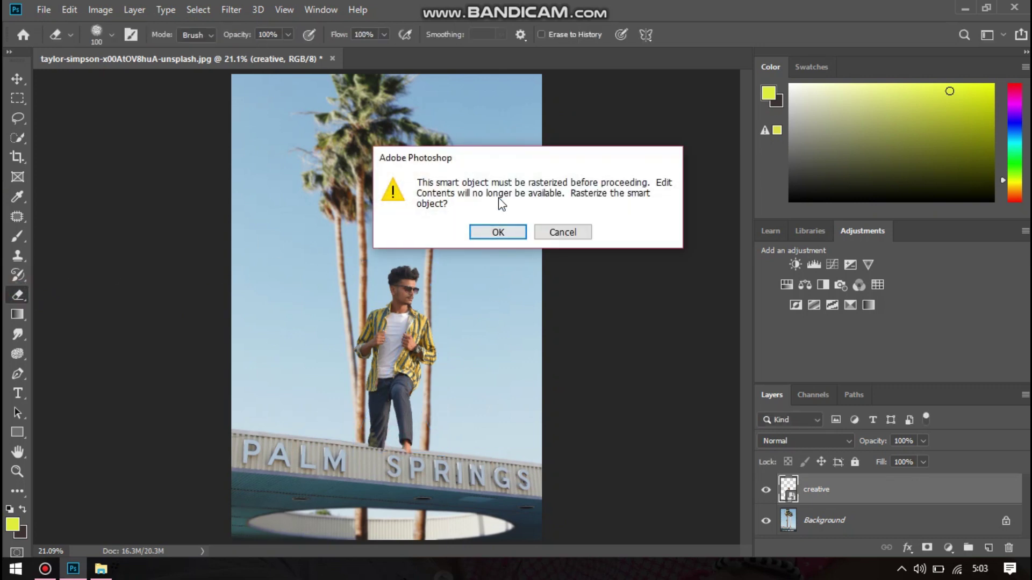
{"action": "left_click", "coordinate": [497, 232]}
{"action": "key", "text": "z"}
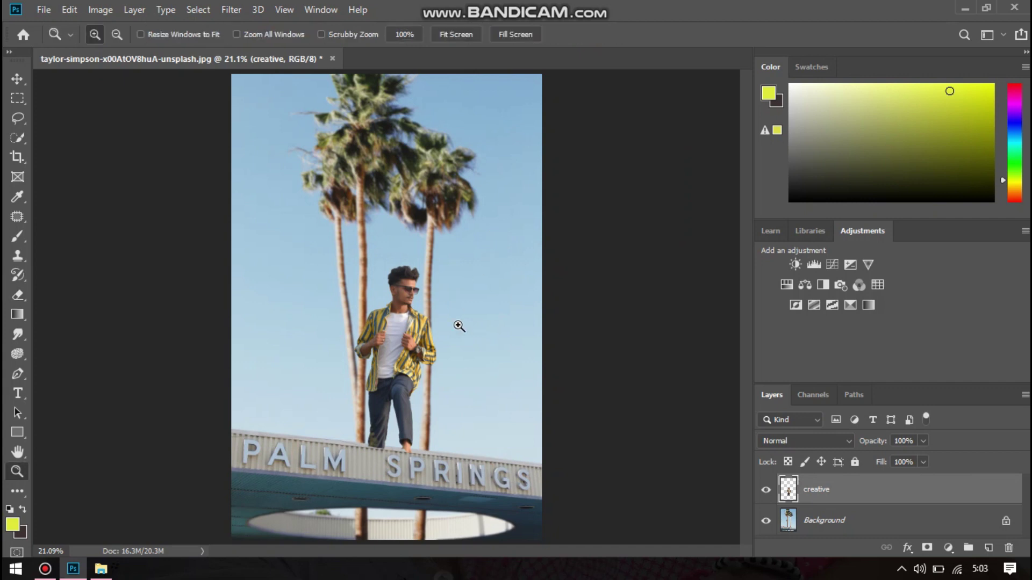
{"action": "left_click", "coordinate": [385, 459]}
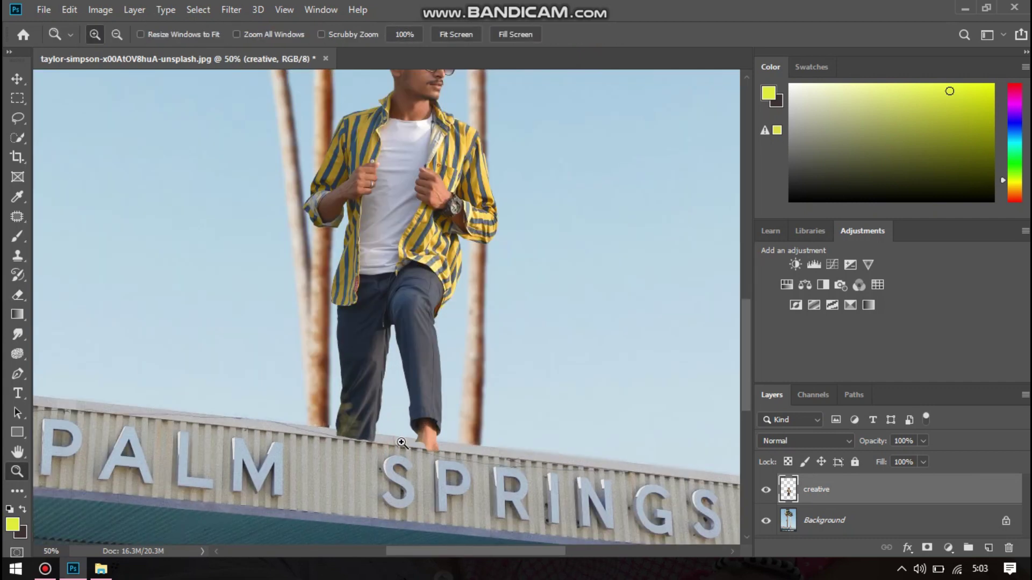
{"action": "scroll", "coordinate": [398, 449], "scroll_direction": "down", "scroll_amount": 1}
{"action": "left_click", "coordinate": [382, 430]}
{"action": "key", "text": "e"}
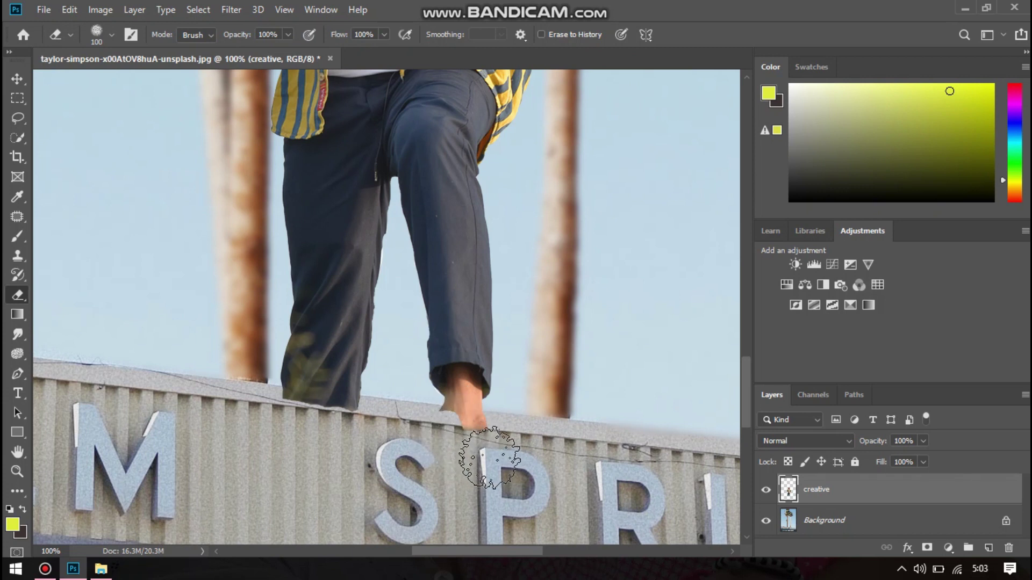
{"action": "left_click_drag", "start_coordinate": [488, 450], "coordinate": [438, 440]}
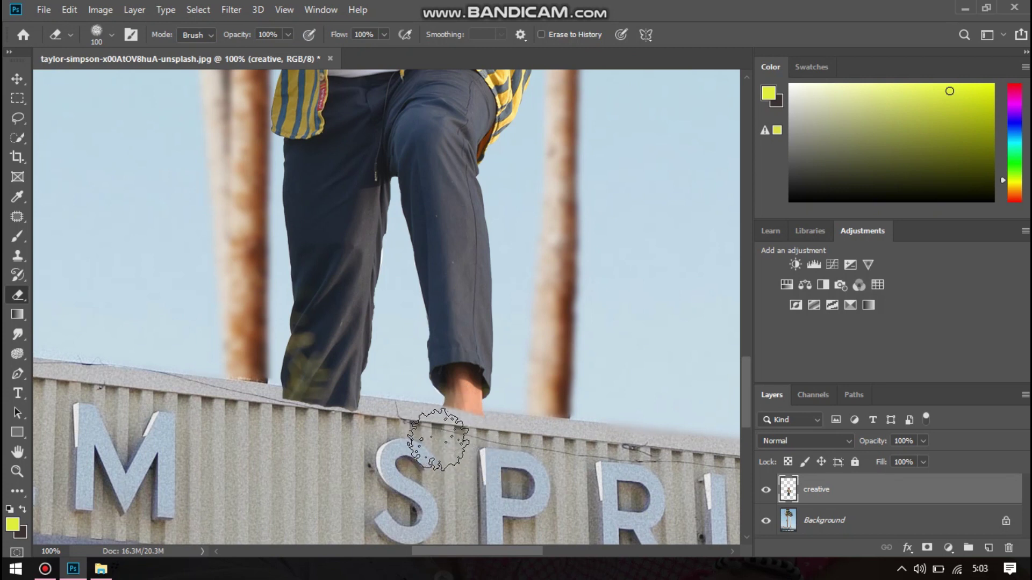
{"action": "left_click", "coordinate": [470, 445]}
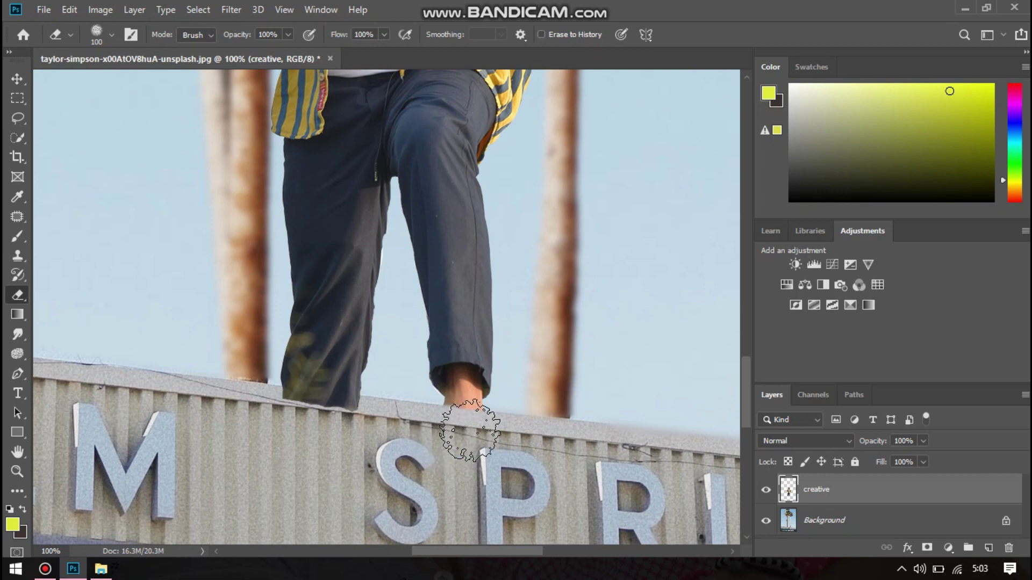
- Shrink the eraser to 61 px for fine erasing around the feet, then zoom back out
{"action": "key", "text": "z"}
{"action": "double_click", "coordinate": [496, 429]}
{"action": "key", "text": "e"}
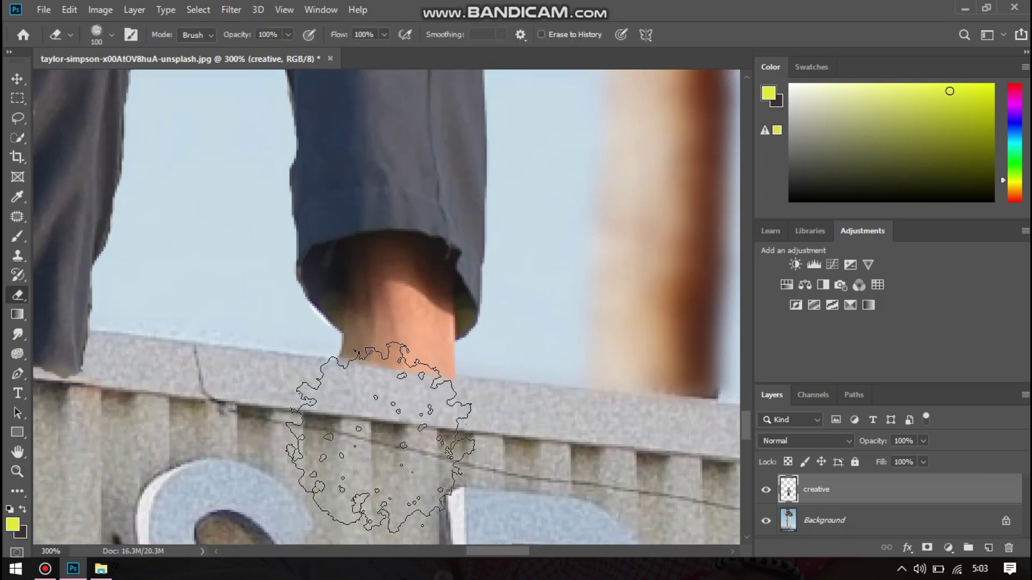
{"action": "right_click", "coordinate": [382, 443]}
{"action": "left_click_drag", "start_coordinate": [494, 346], "coordinate": [491, 346]}
{"action": "key", "text": "Return"}
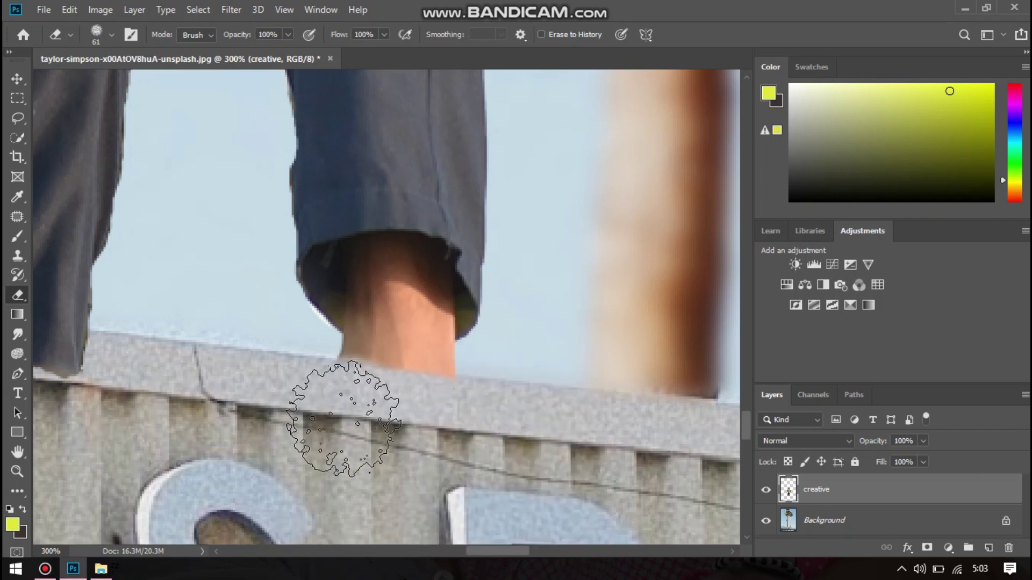
{"action": "left_click", "coordinate": [368, 440], "text": "alt"}
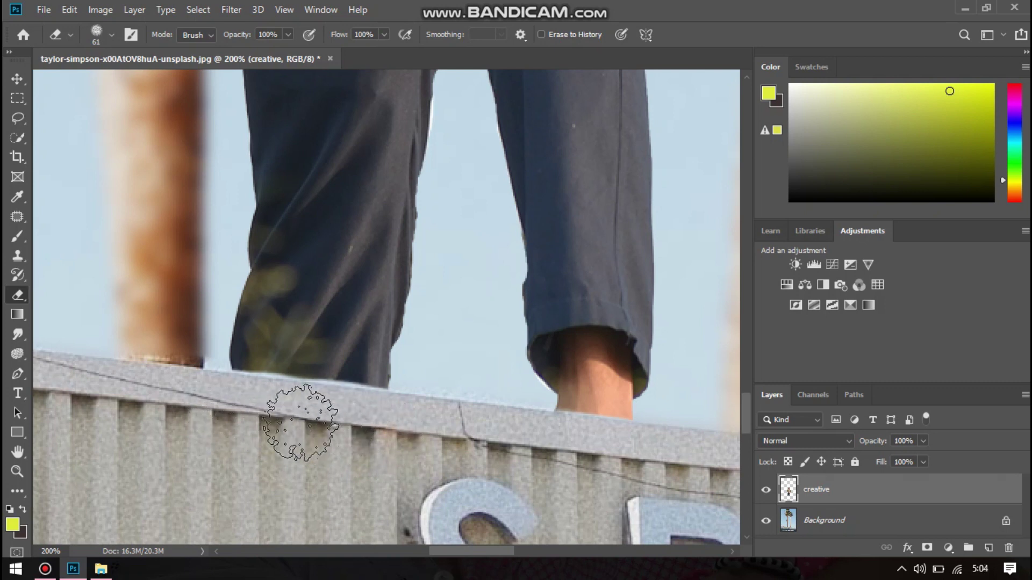
{"action": "left_click_drag", "start_coordinate": [491, 341], "coordinate": [419, 341]}
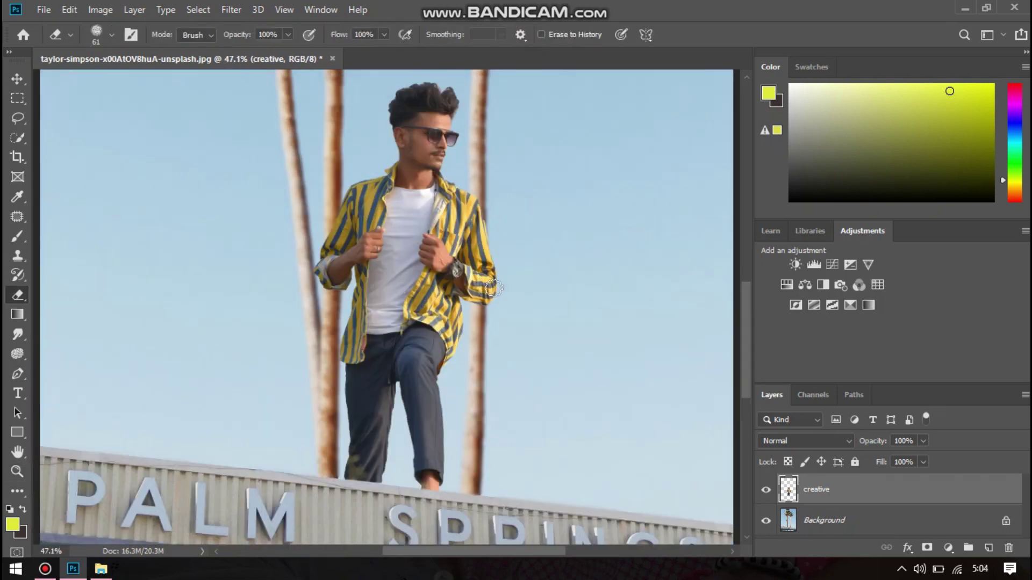
{"action": "right_click", "coordinate": [841, 488]}
- Flatten the image and duplicate the Background layer
{"action": "left_click", "coordinate": [701, 461]}
{"action": "left_click_drag", "start_coordinate": [991, 513], "coordinate": [989, 548]}
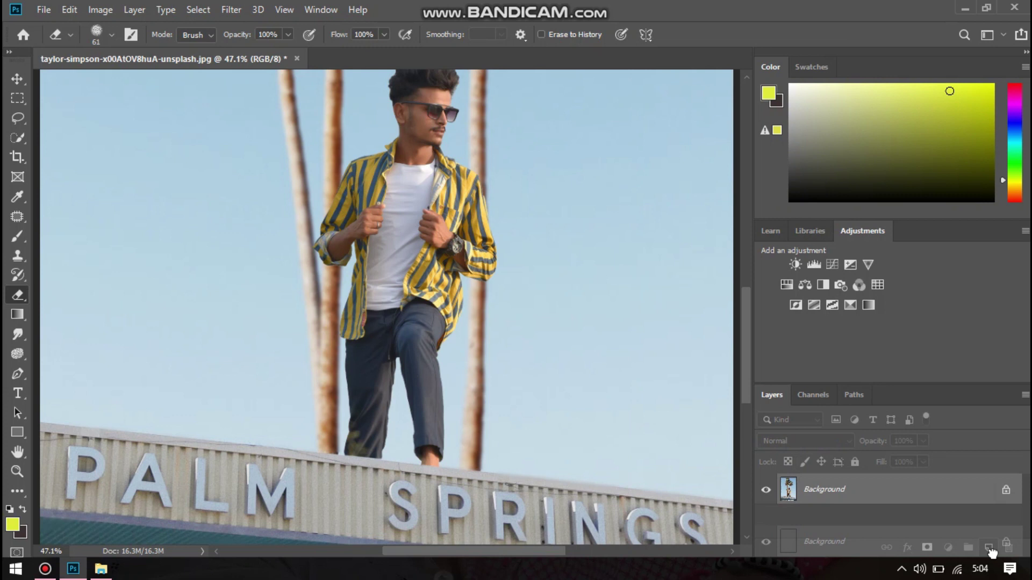
{"action": "scroll", "coordinate": [591, 323], "scroll_direction": "up", "scroll_amount": 3}
- Open Liquify and zoom the preview in on the man's head
{"action": "left_click", "coordinate": [231, 10]}
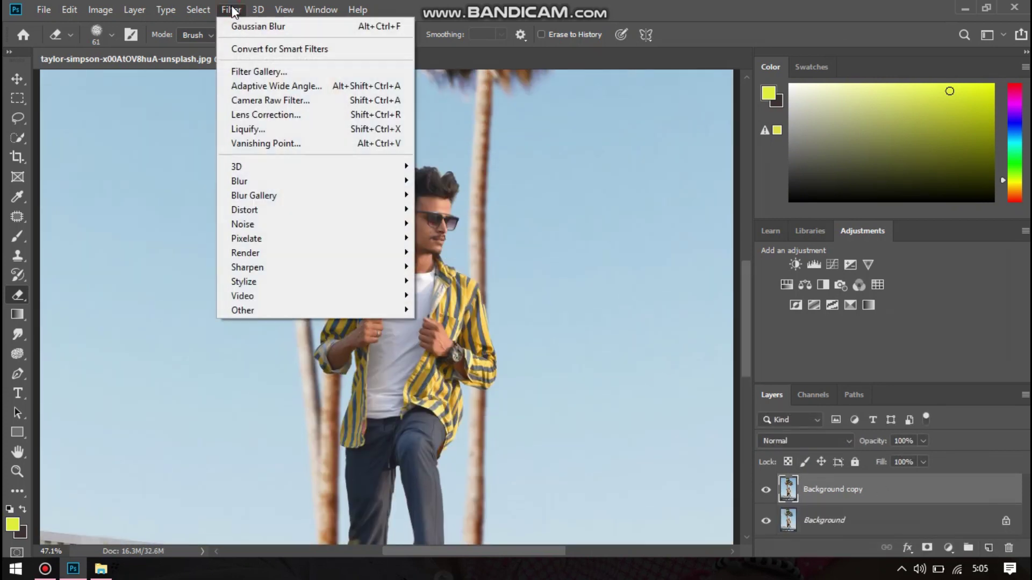
{"action": "left_click", "coordinate": [252, 129]}
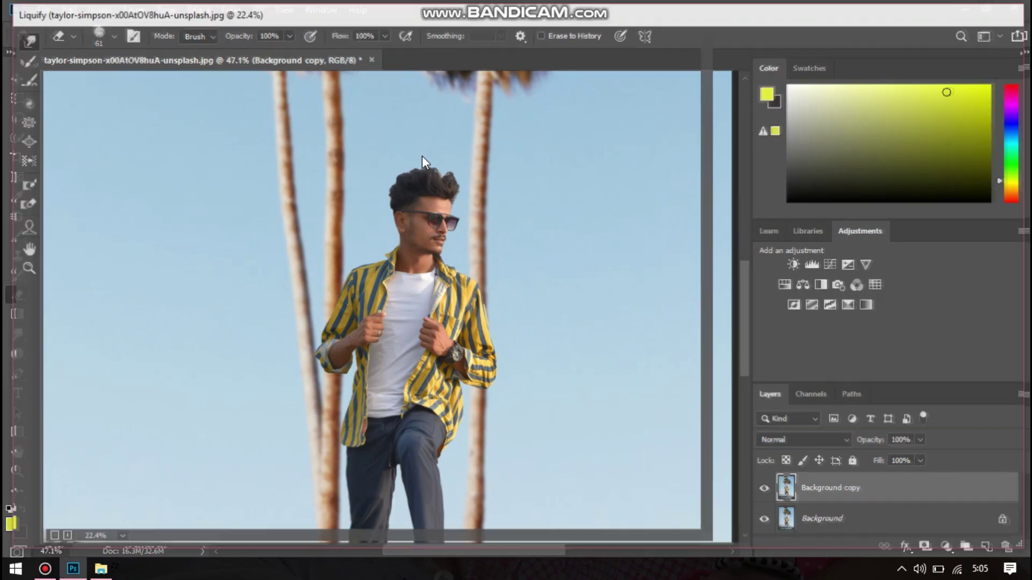
{"action": "key", "text": "z"}
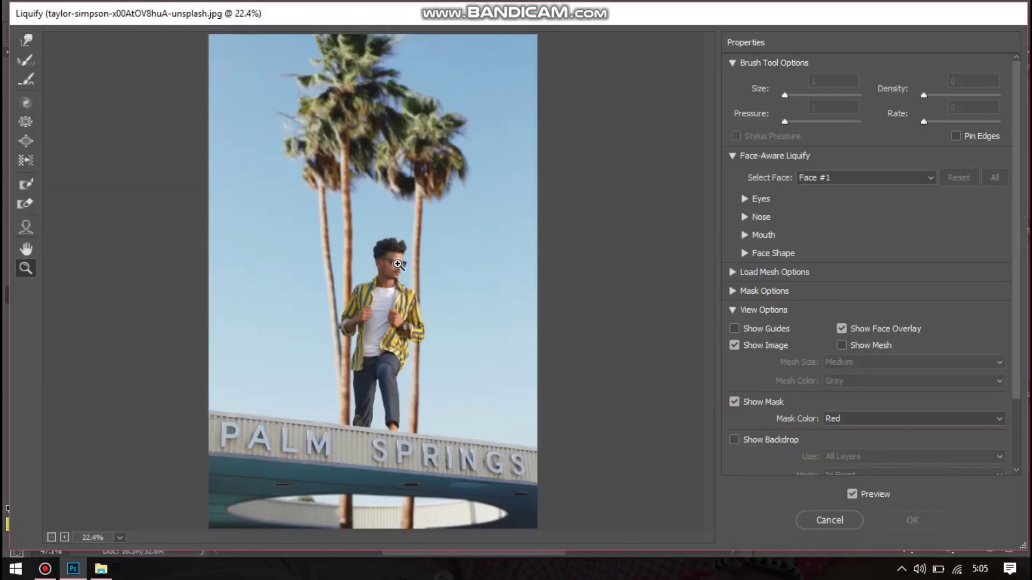
{"action": "left_click", "coordinate": [398, 264]}
{"action": "left_click", "coordinate": [421, 293]}
{"action": "scroll", "coordinate": [385, 311], "scroll_direction": "down", "scroll_amount": 5}
{"action": "scroll", "coordinate": [384, 311], "scroll_direction": "up", "scroll_amount": 5}
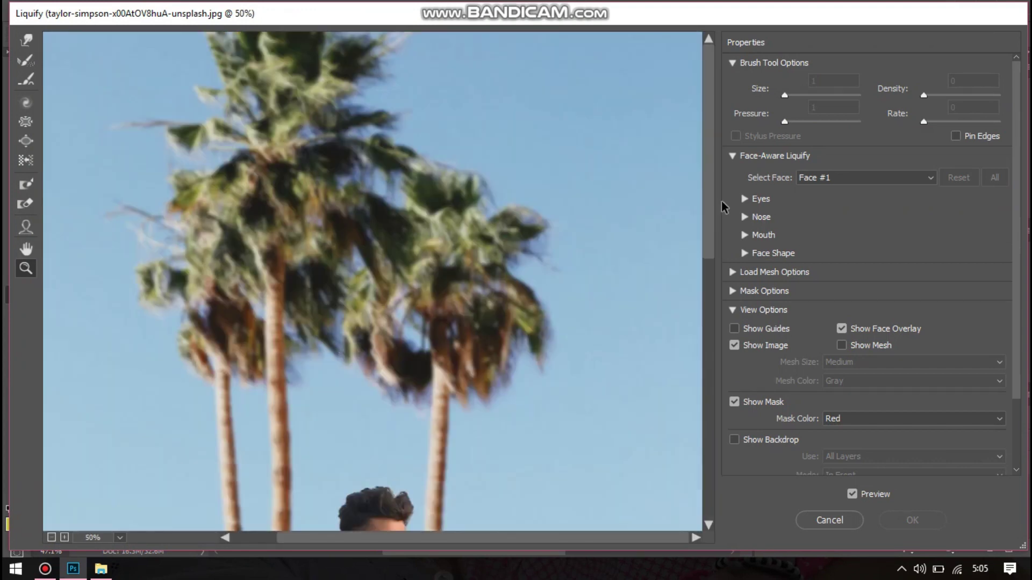
{"action": "left_click", "coordinate": [344, 258]}
{"action": "left_click", "coordinate": [312, 208]}
{"action": "scroll", "coordinate": [312, 208], "scroll_direction": "down", "scroll_amount": 5}
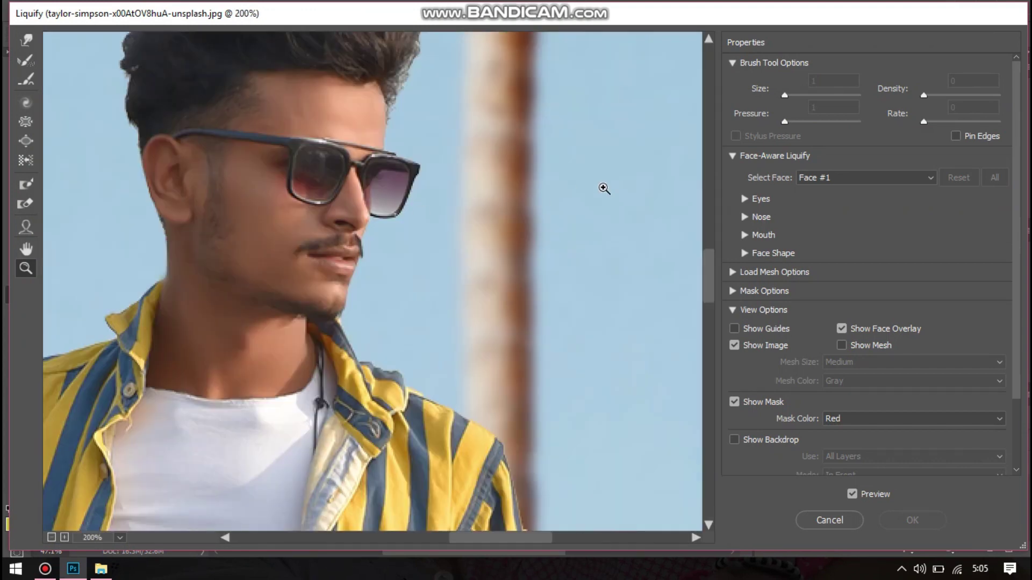
{"action": "left_click_drag", "start_coordinate": [706, 275], "coordinate": [706, 251]}
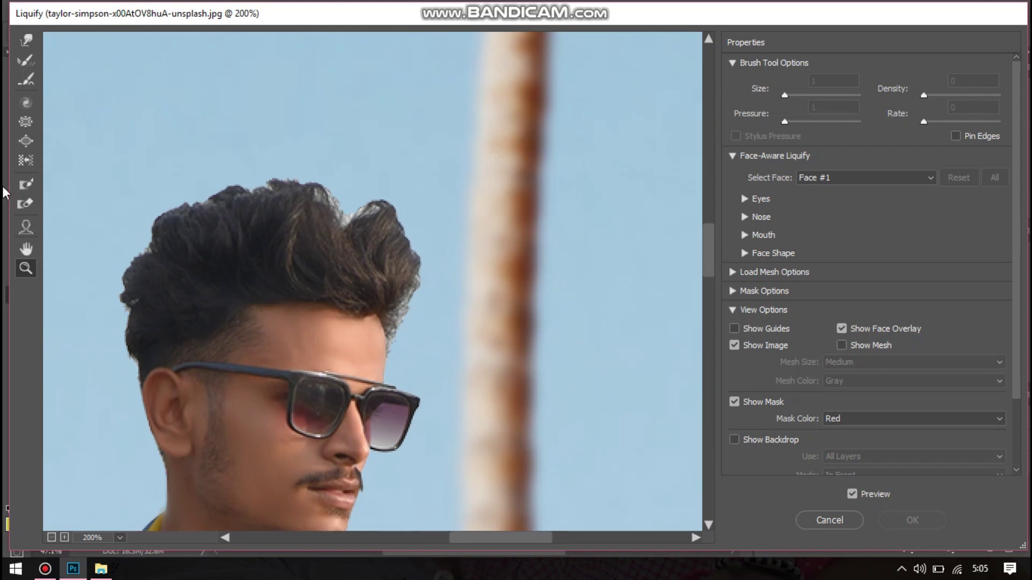
- Push the hair into a rounder, fuller shape with Forward Warp and apply Liquify
{"action": "left_click", "coordinate": [25, 40]}
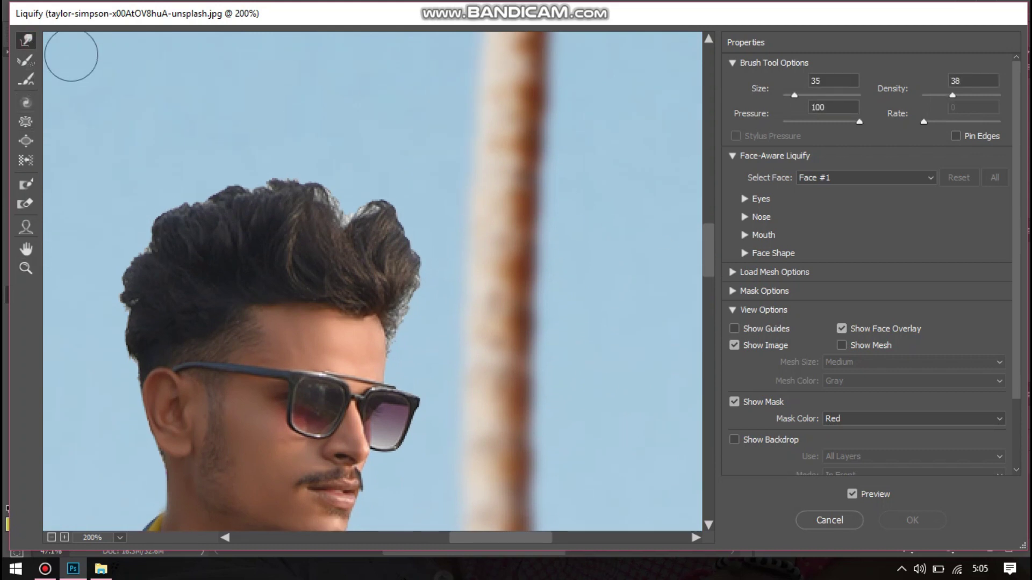
{"action": "mouse_move", "coordinate": [348, 227]}
{"action": "left_mouse_down"}
{"action": "mouse_move", "coordinate": [379, 211]}
{"action": "mouse_move", "coordinate": [398, 241]}
{"action": "left_mouse_up"}
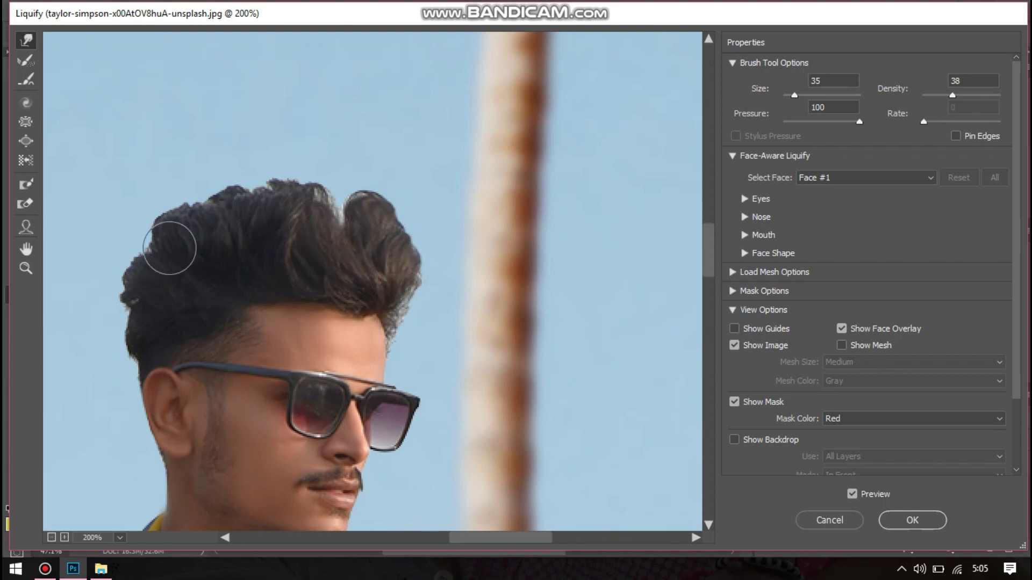
{"action": "mouse_move", "coordinate": [219, 211]}
{"action": "left_mouse_down"}
{"action": "mouse_move", "coordinate": [288, 184]}
{"action": "mouse_move", "coordinate": [336, 208]}
{"action": "mouse_move", "coordinate": [323, 198]}
{"action": "left_mouse_up"}
{"action": "mouse_move", "coordinate": [154, 290]}
{"action": "left_mouse_down"}
{"action": "mouse_move", "coordinate": [154, 235]}
{"action": "mouse_move", "coordinate": [179, 224]}
{"action": "left_mouse_up"}
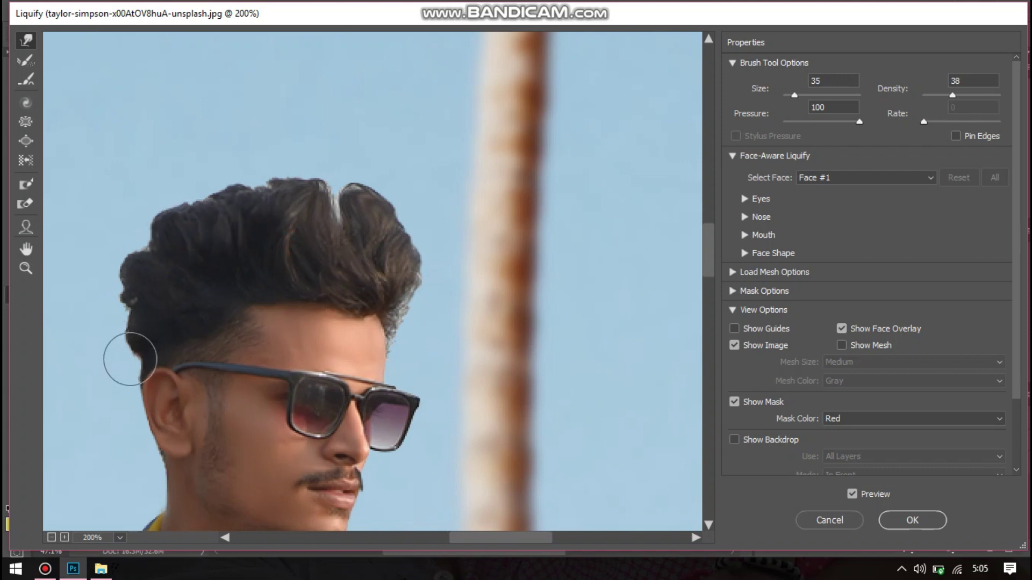
{"action": "mouse_move", "coordinate": [142, 395]}
{"action": "left_mouse_down"}
{"action": "mouse_move", "coordinate": [131, 305]}
{"action": "mouse_move", "coordinate": [181, 223]}
{"action": "mouse_move", "coordinate": [253, 212]}
{"action": "mouse_move", "coordinate": [267, 196]}
{"action": "mouse_move", "coordinate": [340, 202]}
{"action": "mouse_move", "coordinate": [363, 184]}
{"action": "mouse_move", "coordinate": [394, 232]}
{"action": "mouse_move", "coordinate": [410, 231]}
{"action": "mouse_move", "coordinate": [393, 304]}
{"action": "mouse_move", "coordinate": [329, 295]}
{"action": "mouse_move", "coordinate": [357, 269]}
{"action": "mouse_move", "coordinate": [400, 272]}
{"action": "left_mouse_up"}
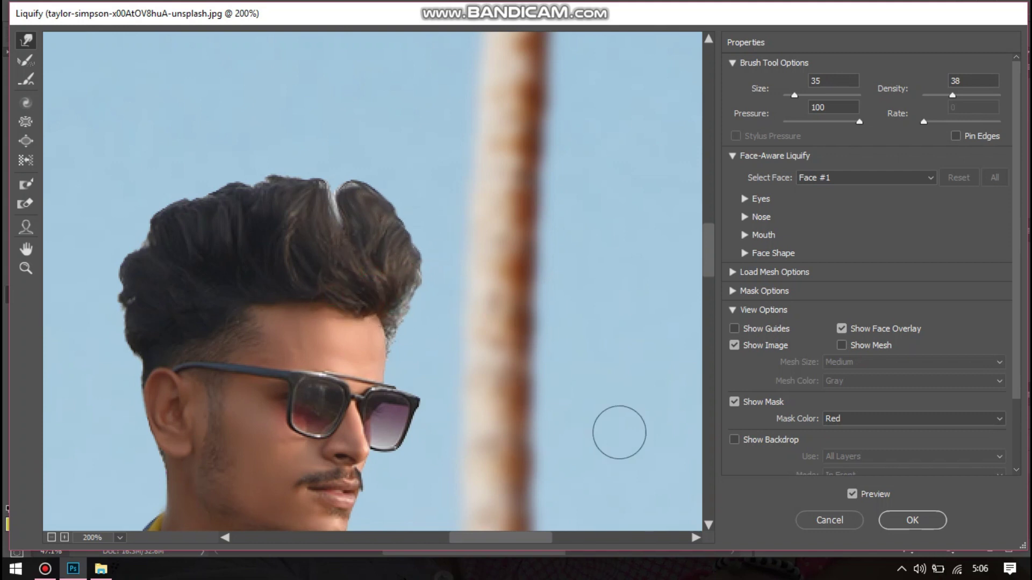
{"action": "left_click", "coordinate": [914, 520]}
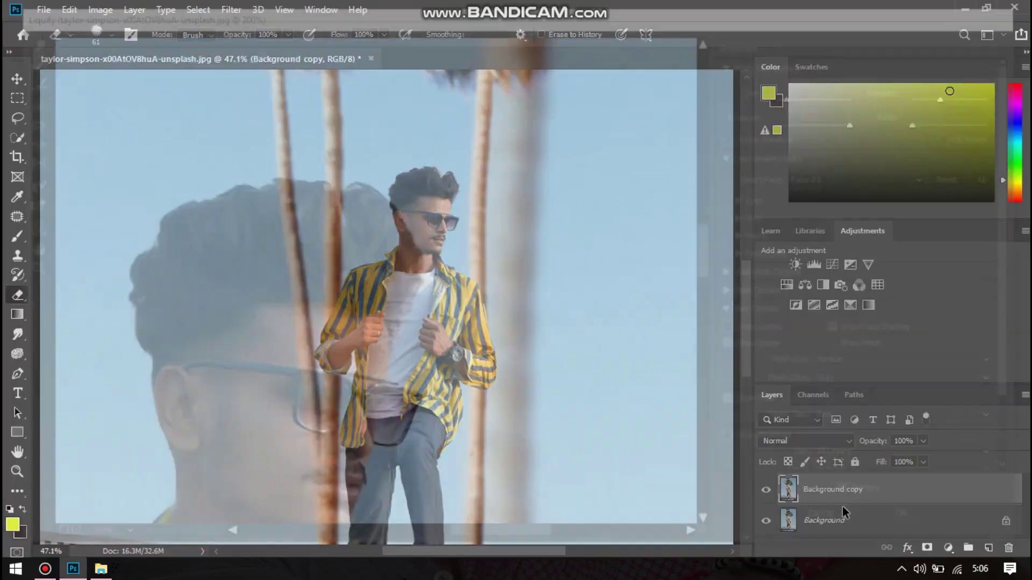
- Raise the screen brightness and switch over to the file browser
{"action": "key", "text": "XF86MonBrightnessUp"}
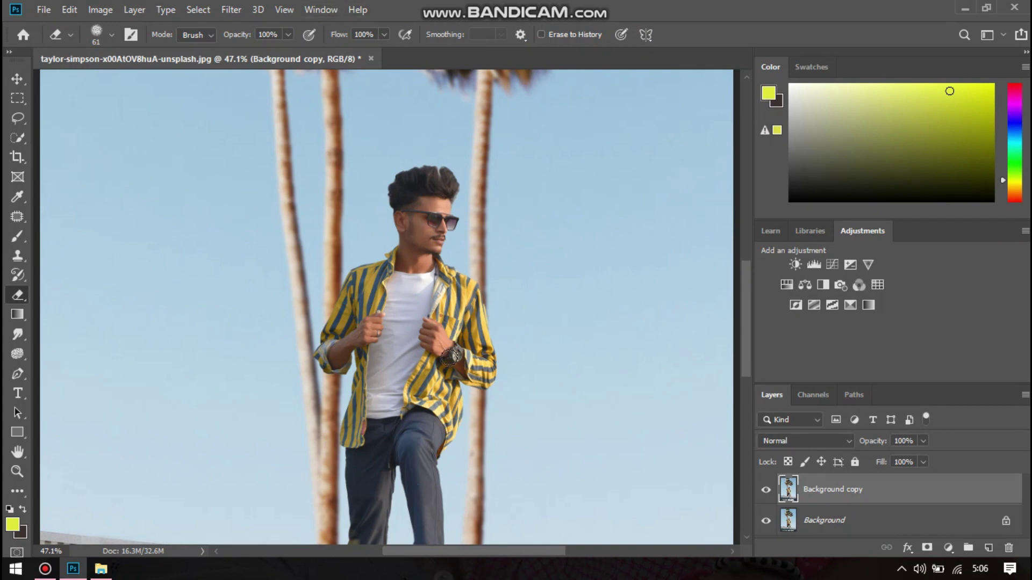
{"action": "scroll", "coordinate": [434, 347], "scroll_direction": "down", "scroll_amount": 2}
{"action": "scroll", "coordinate": [434, 348], "scroll_direction": "down", "scroll_amount": 1}
{"action": "scroll", "coordinate": [434, 347], "scroll_direction": "down", "scroll_amount": 2}
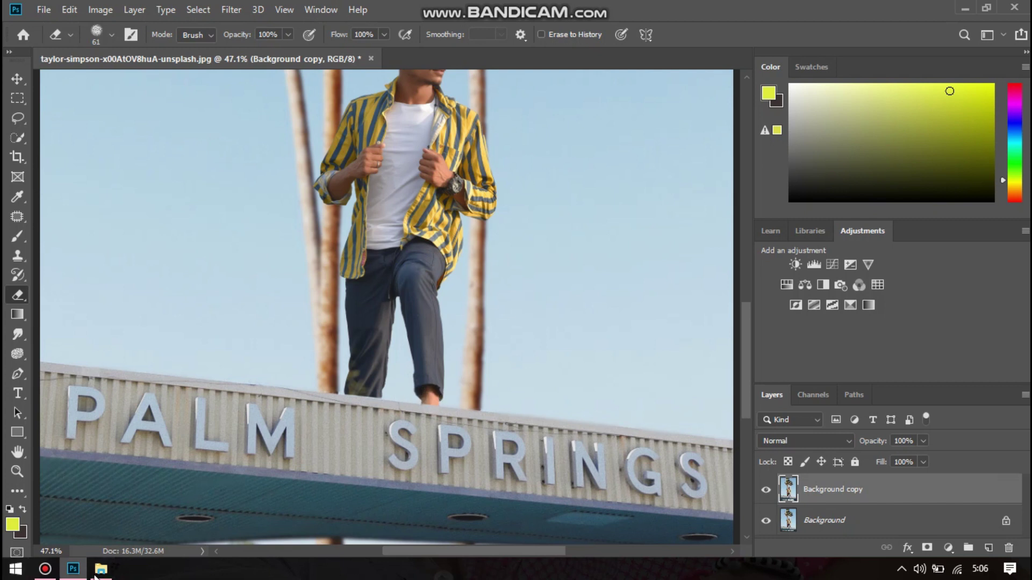
{"action": "left_click", "coordinate": [101, 569]}
- Go to the background folder on drive E: and select the revolt red sneaker image
{"action": "left_click", "coordinate": [56, 382]}
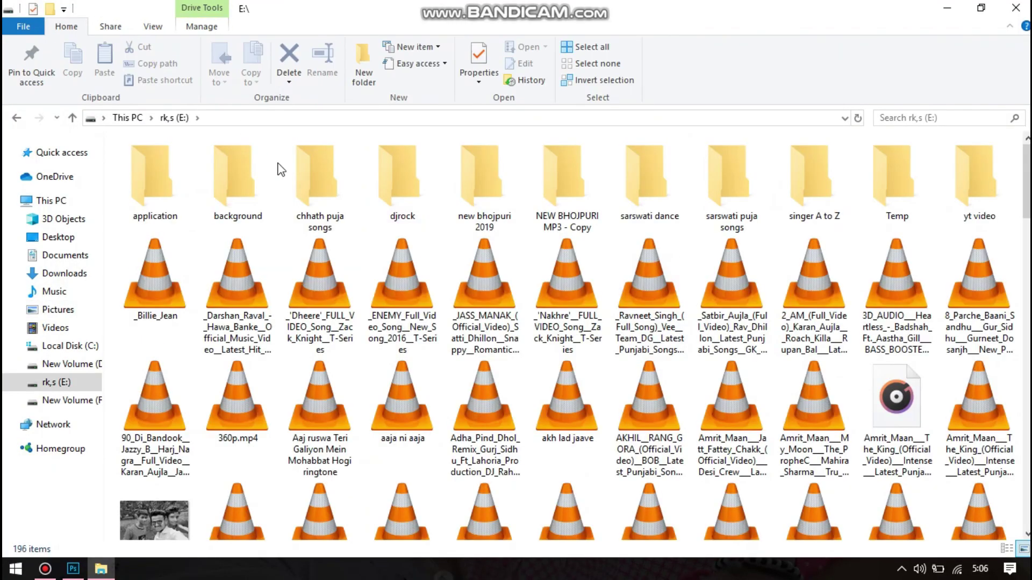
{"action": "double_click", "coordinate": [236, 174]}
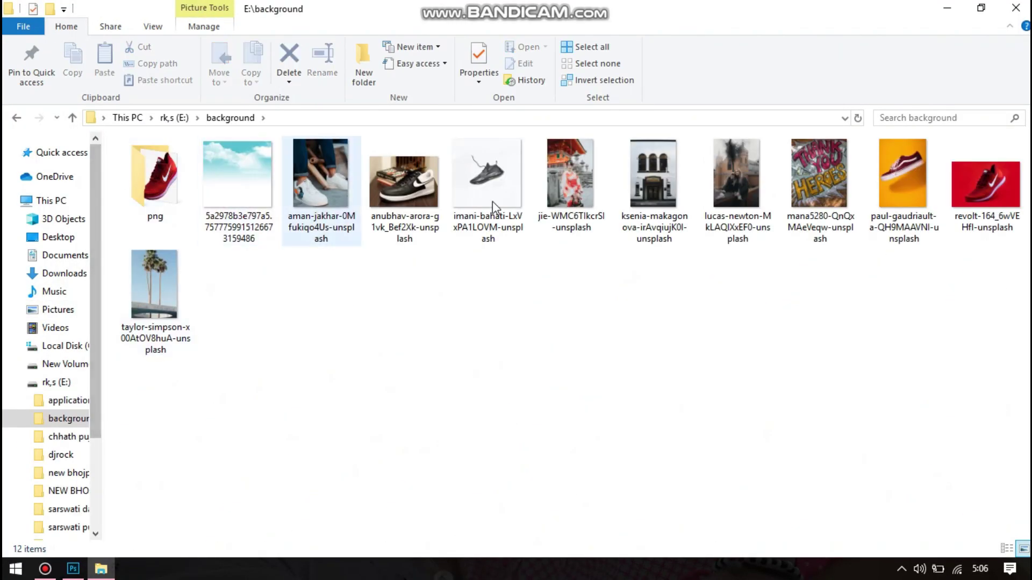
{"action": "mouse_move", "coordinate": [985, 184]}
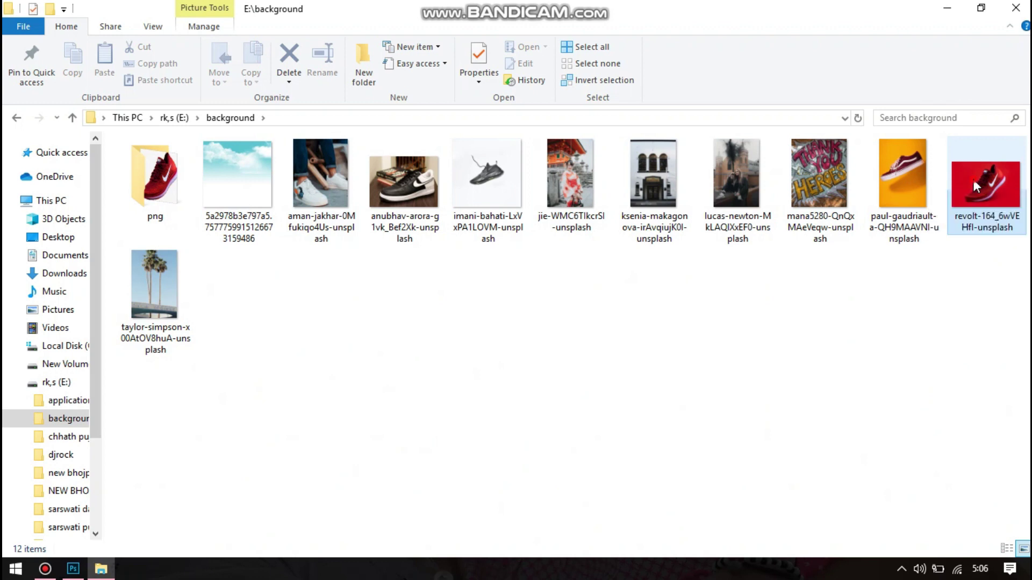
{"action": "left_click", "coordinate": [972, 179]}
- Place the red Nike sneaker photo into the scene and pick the Quick Selection tool
{"action": "mouse_move", "coordinate": [975, 221]}
{"action": "left_mouse_down"}
{"action": "mouse_move", "coordinate": [384, 376]}
{"action": "mouse_move", "coordinate": [427, 347]}
{"action": "left_mouse_up"}
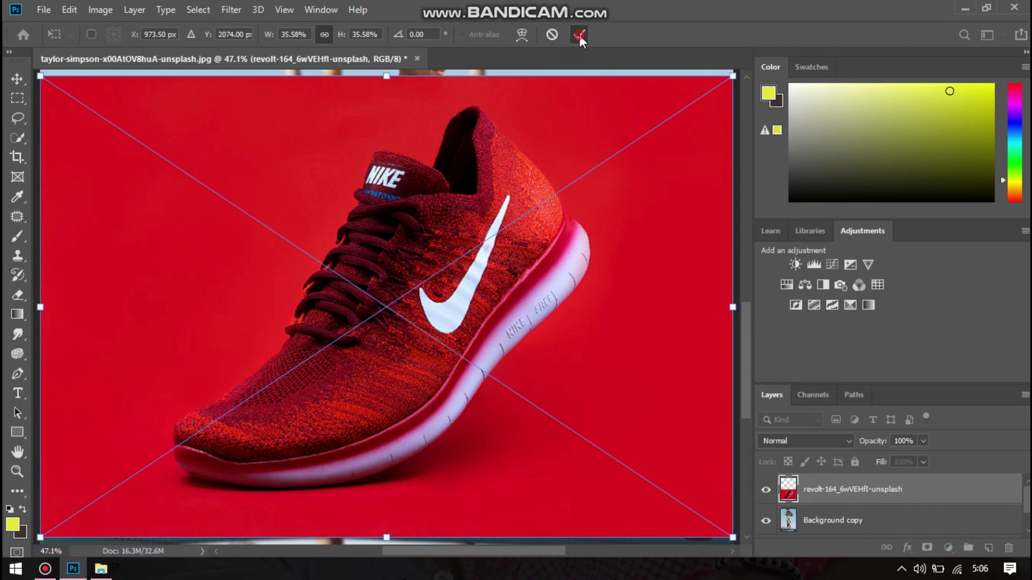
{"action": "key", "text": "e"}
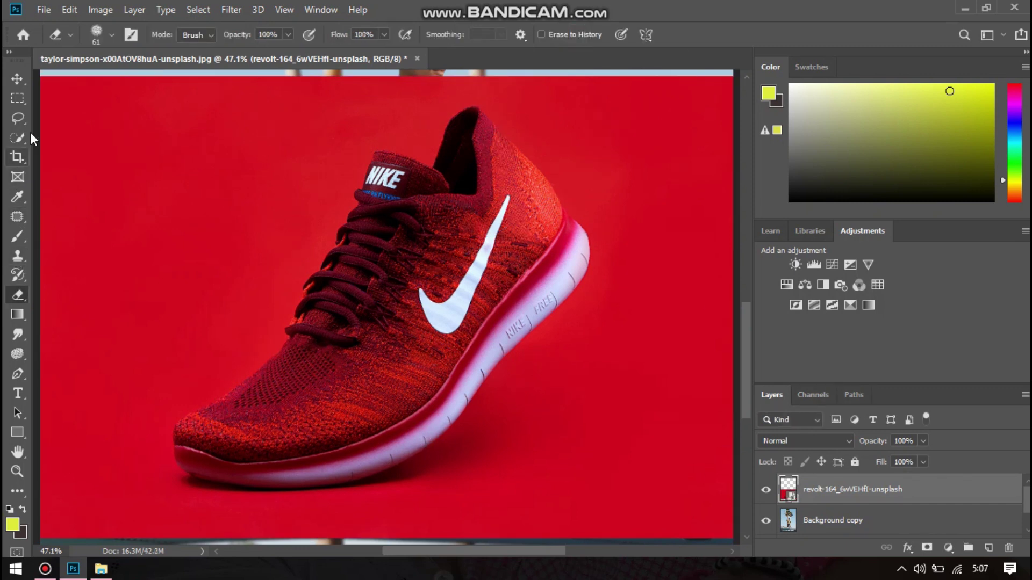
{"action": "left_click", "coordinate": [16, 137]}
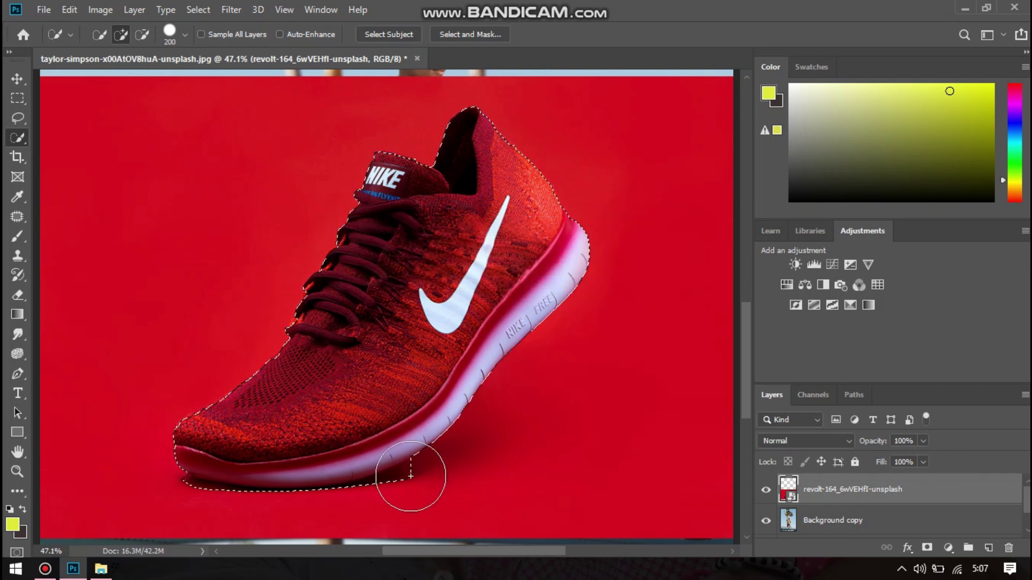
- Subtract the heel and toe slivers from the shoe selection with the Lasso
{"action": "left_click", "coordinate": [18, 117]}
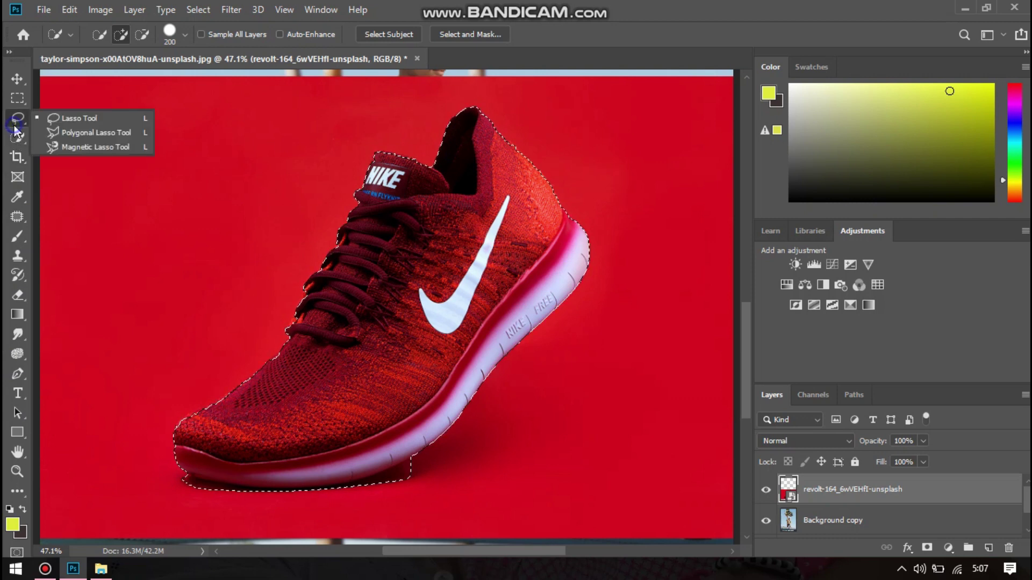
{"action": "left_click", "coordinate": [65, 122]}
{"action": "key", "text": "alt"}
{"action": "left_click_drag", "start_coordinate": [411, 457], "coordinate": [356, 484]}
{"action": "left_click_drag", "start_coordinate": [422, 462], "coordinate": [414, 466]}
{"action": "key", "text": "alt"}
{"action": "left_click_drag", "start_coordinate": [185, 475], "coordinate": [255, 490]}
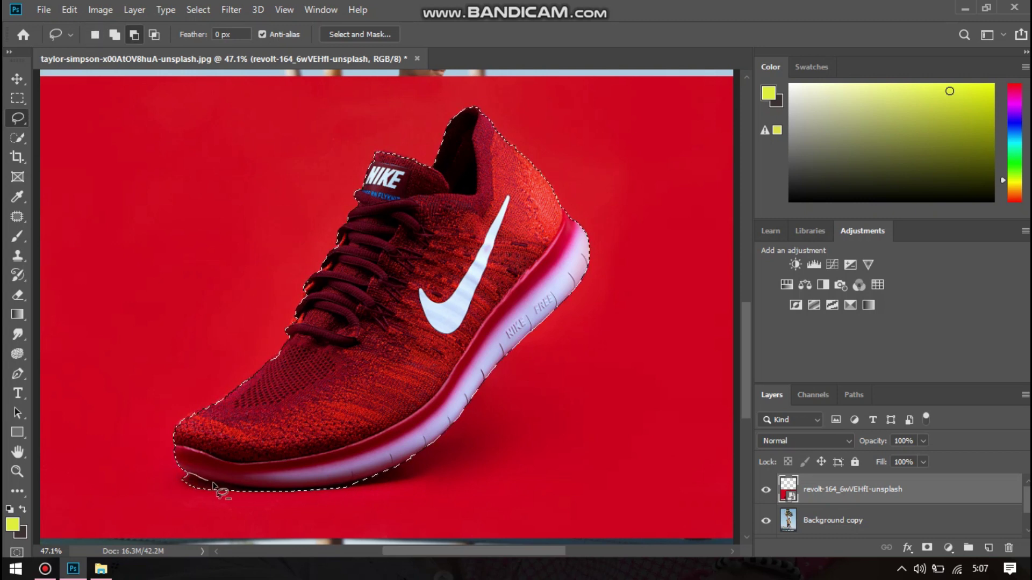
{"action": "left_click_drag", "start_coordinate": [188, 471], "coordinate": [185, 475]}
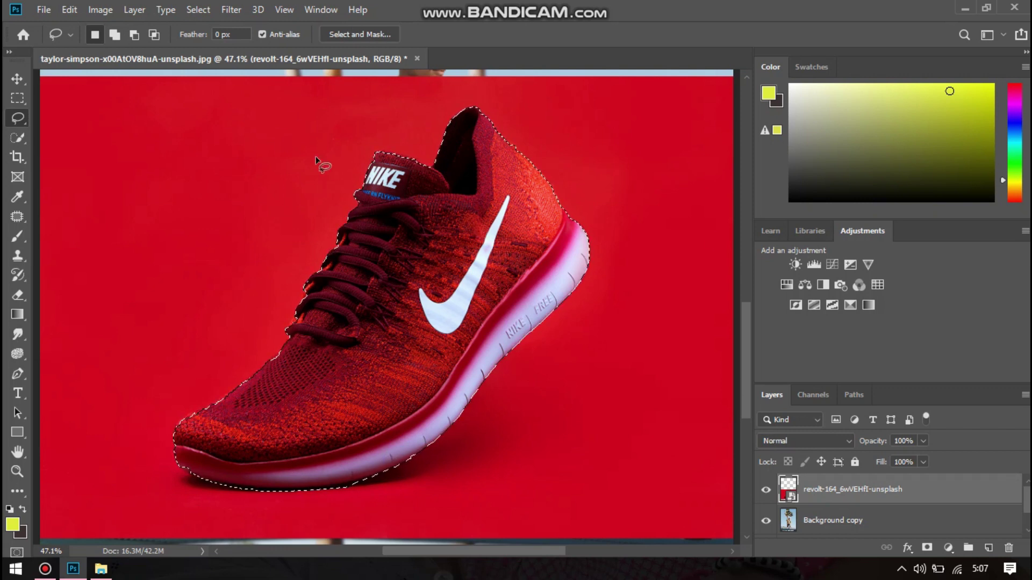
- Copy the shoe to its own layer and delete the red revolt photo layer
{"action": "right_click", "coordinate": [476, 237]}
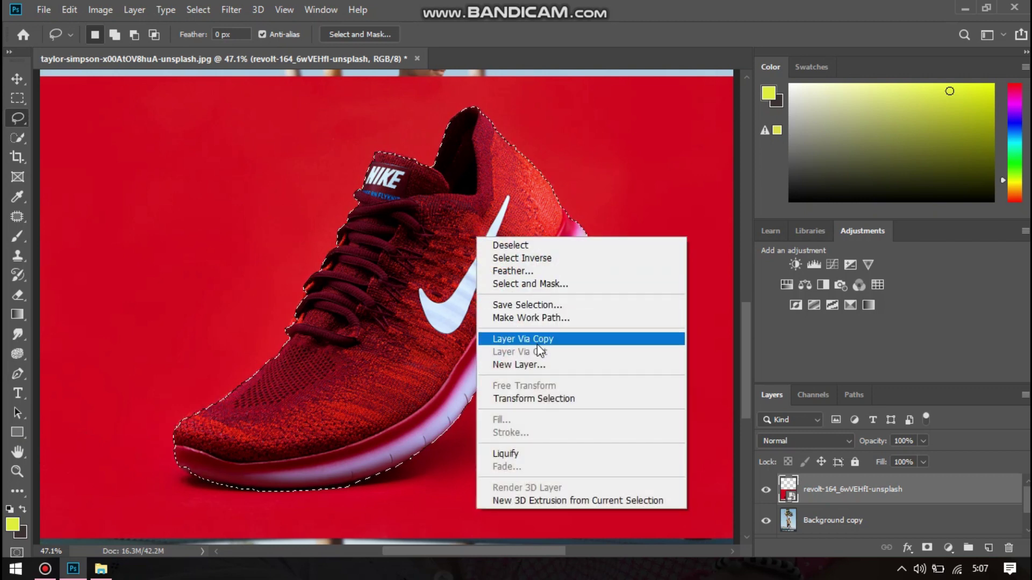
{"action": "left_click", "coordinate": [537, 341]}
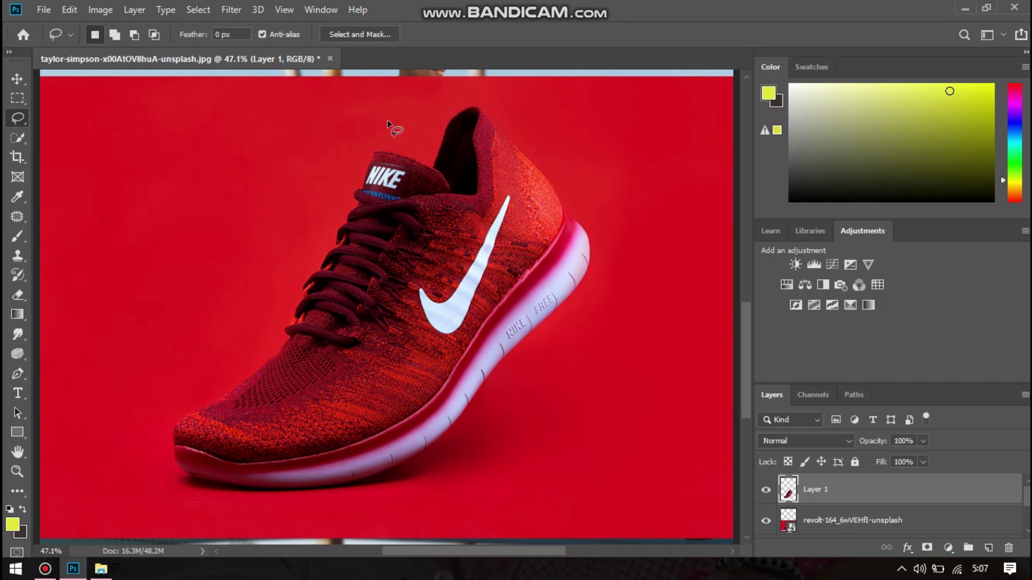
{"action": "scroll", "coordinate": [387, 120], "scroll_direction": "down", "scroll_amount": 2}
{"action": "scroll", "coordinate": [678, 417], "scroll_direction": "down", "scroll_amount": 2}
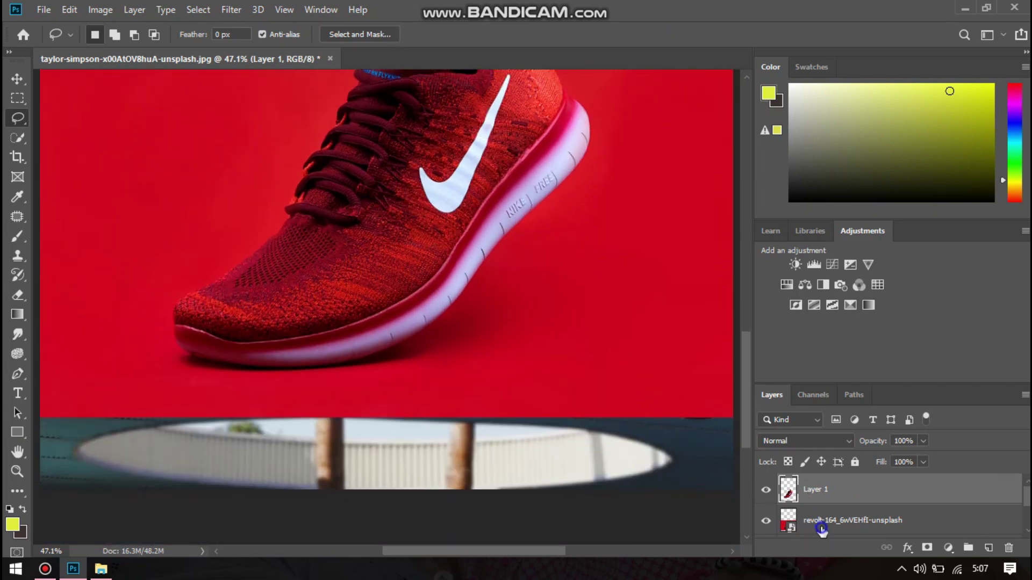
{"action": "right_click", "coordinate": [821, 530]}
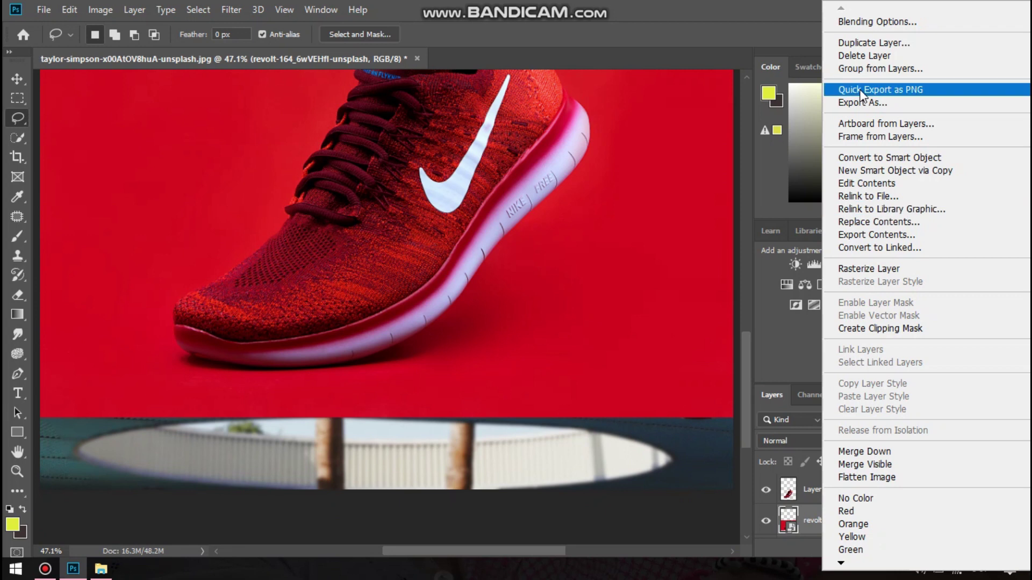
{"action": "left_click", "coordinate": [864, 56]}
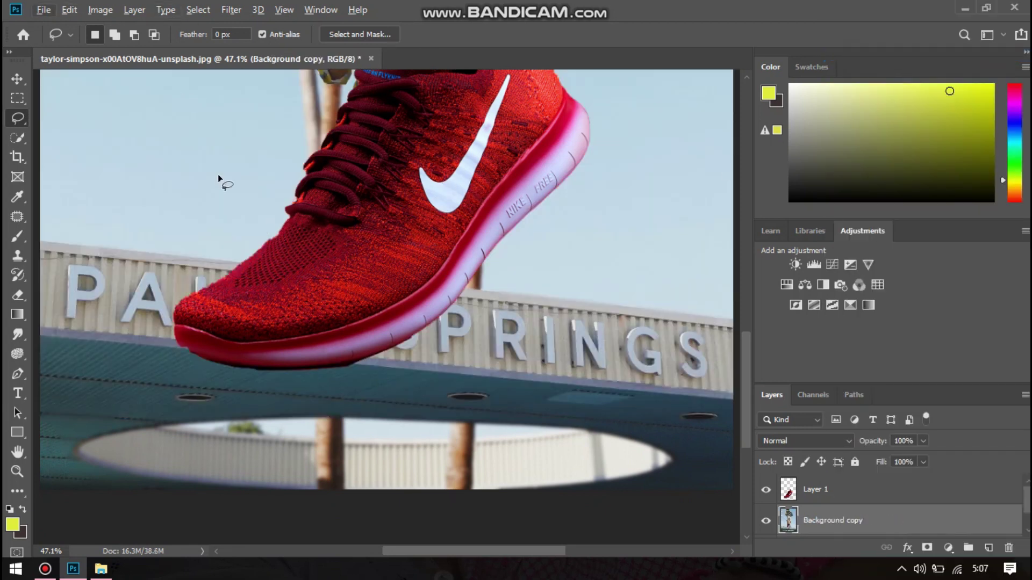
- Shrink the red Nike shoe layer and place it on the man's foot
{"action": "key", "text": "z"}
{"action": "key", "text": "ctrl+minus"}
{"action": "left_click", "coordinate": [822, 489]}
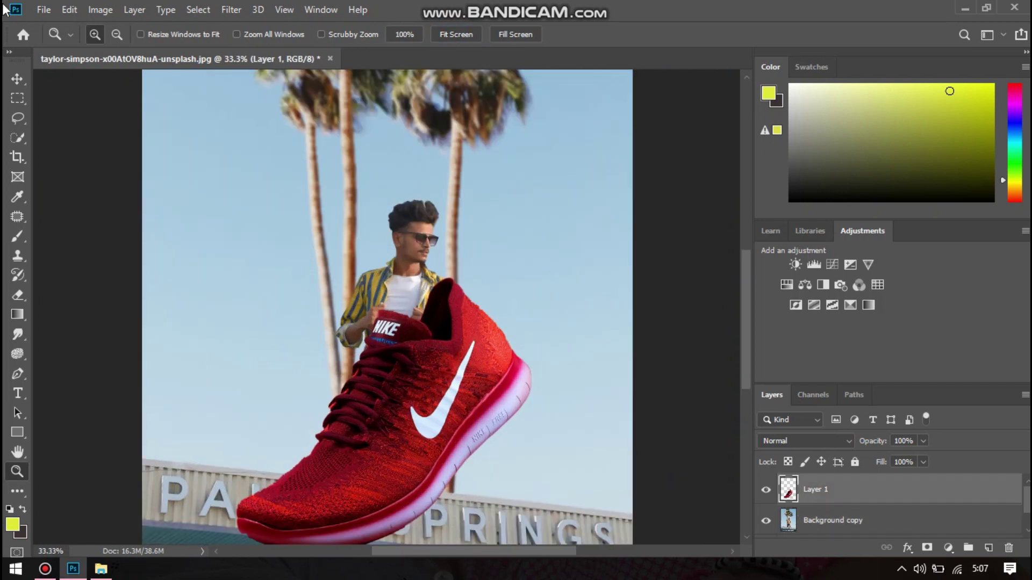
{"action": "key", "text": "v"}
{"action": "mouse_move", "coordinate": [534, 412]}
{"action": "left_mouse_down"}
{"action": "mouse_move", "coordinate": [299, 414]}
{"action": "mouse_move", "coordinate": [422, 484]}
{"action": "left_mouse_up"}
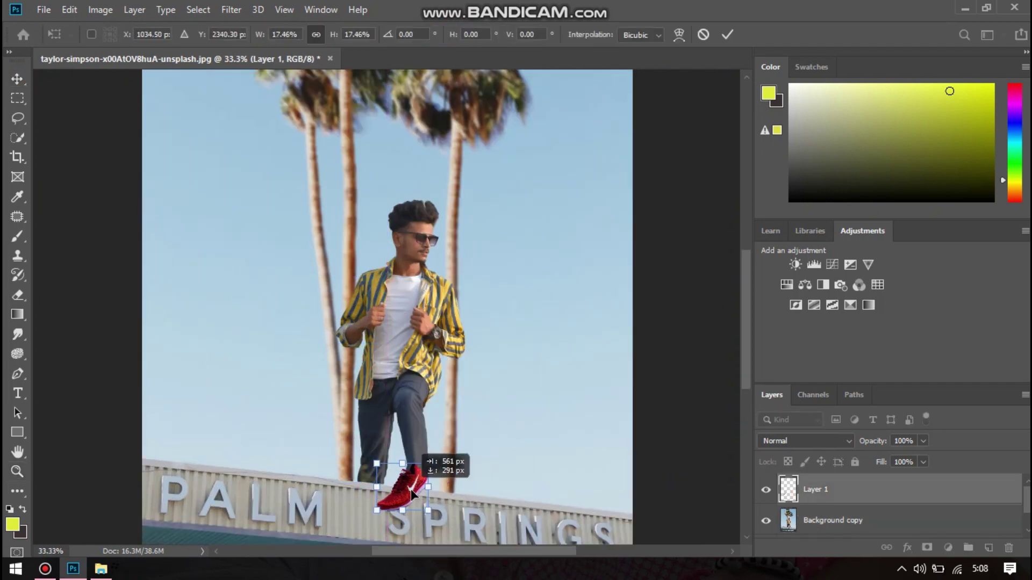
{"action": "key", "text": "Return"}
- Zoom in and rotate the shoe to match the foot angle, moving it down
{"action": "key", "text": "z"}
{"action": "left_click", "coordinate": [439, 471]}
{"action": "key", "text": "ctrl+t"}
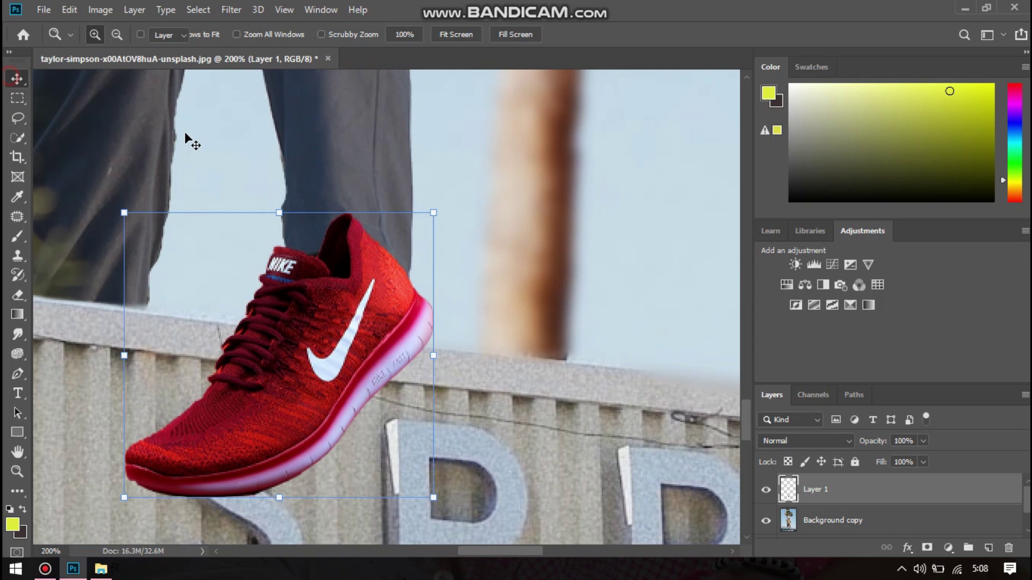
{"action": "left_click_drag", "start_coordinate": [461, 218], "coordinate": [505, 315]}
{"action": "mouse_move", "coordinate": [332, 331]}
{"action": "left_mouse_down"}
{"action": "mouse_move", "coordinate": [340, 366]}
{"action": "mouse_move", "coordinate": [343, 349]}
{"action": "left_mouse_up"}
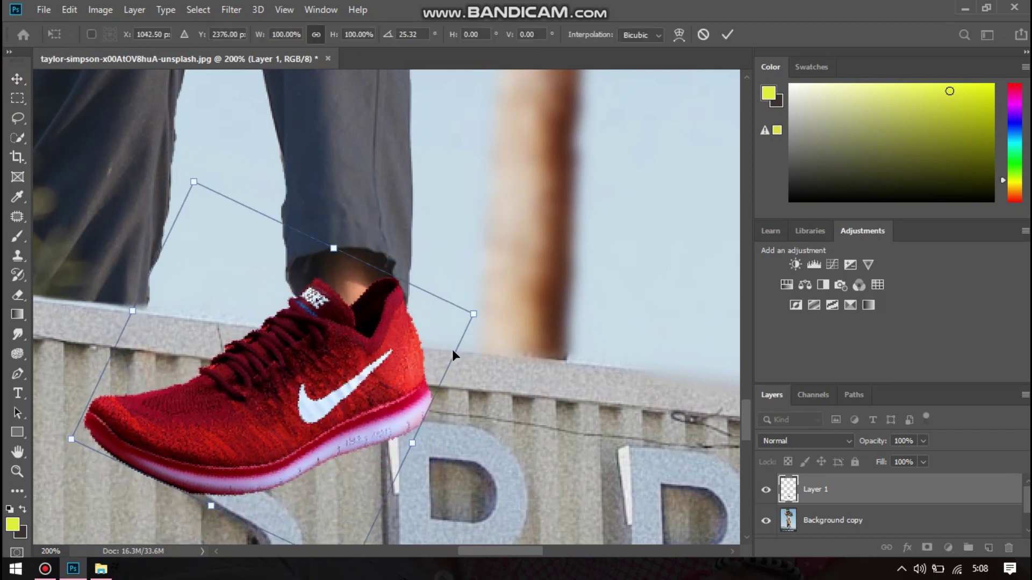
{"action": "left_click_drag", "start_coordinate": [483, 312], "coordinate": [474, 260]}
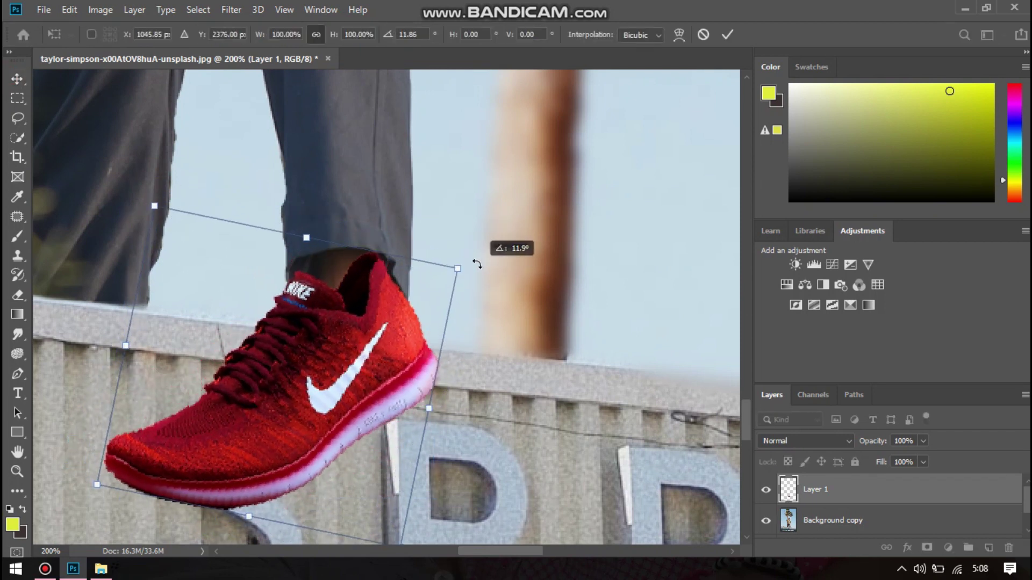
{"action": "left_click_drag", "start_coordinate": [377, 328], "coordinate": [379, 322]}
- Fine-tune the shoe's angle under the ankle, then start erasing its sole behind the wall
{"action": "mouse_move", "coordinate": [472, 278]}
{"action": "left_mouse_down"}
{"action": "mouse_move", "coordinate": [487, 274]}
{"action": "mouse_move", "coordinate": [454, 269]}
{"action": "left_mouse_up"}
{"action": "left_click_drag", "start_coordinate": [359, 337], "coordinate": [363, 349]}
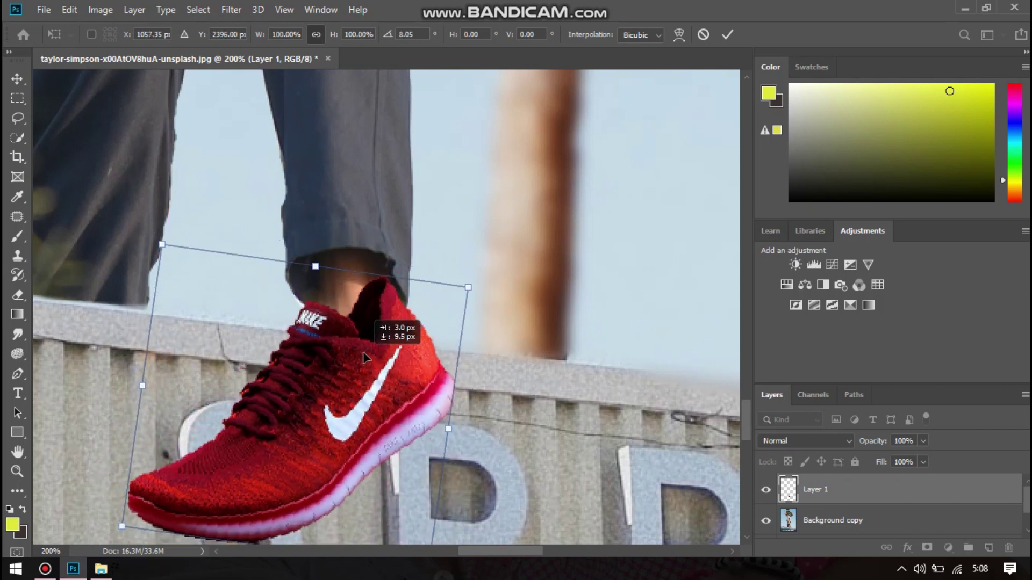
{"action": "left_click_drag", "start_coordinate": [471, 284], "coordinate": [475, 280]}
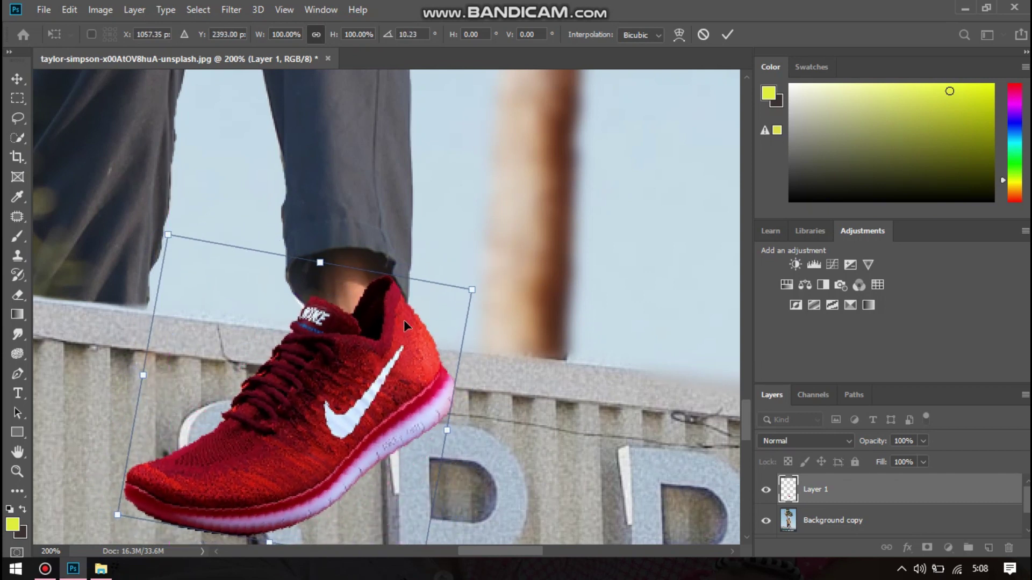
{"action": "left_click", "coordinate": [16, 297]}
{"action": "mouse_move", "coordinate": [185, 492]}
{"action": "left_mouse_down"}
{"action": "mouse_move", "coordinate": [177, 465]}
{"action": "mouse_move", "coordinate": [441, 371]}
{"action": "left_mouse_up"}
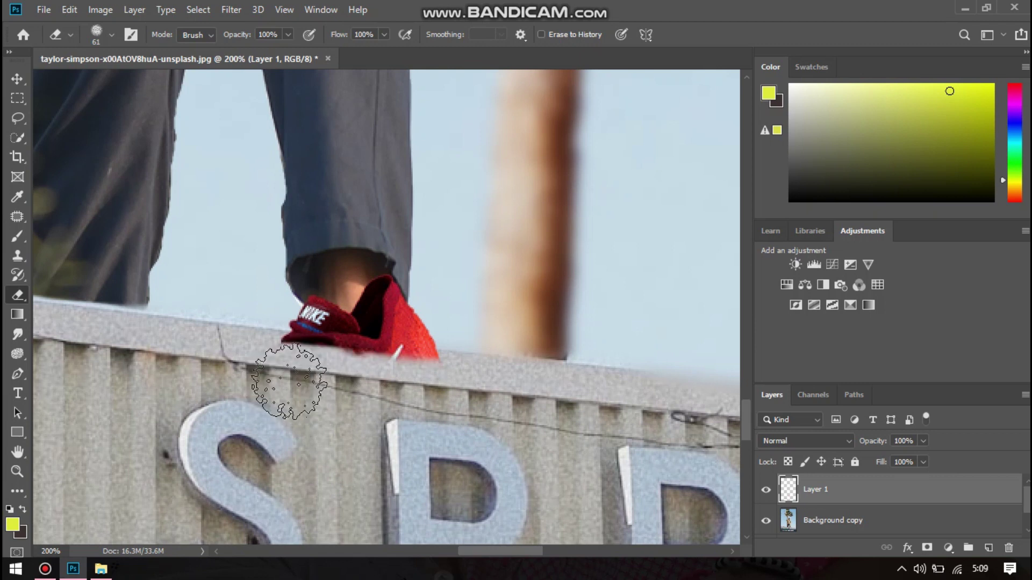
- Erase the shoe along the wall edge and, with a smaller brush, clean the collar
{"action": "scroll", "coordinate": [392, 383], "scroll_direction": "up", "scroll_amount": 2}
{"action": "mouse_move", "coordinate": [176, 356]}
{"action": "left_mouse_down"}
{"action": "mouse_move", "coordinate": [437, 368]}
{"action": "mouse_move", "coordinate": [426, 369]}
{"action": "mouse_move", "coordinate": [461, 357]}
{"action": "mouse_move", "coordinate": [311, 380]}
{"action": "mouse_move", "coordinate": [177, 349]}
{"action": "left_mouse_up"}
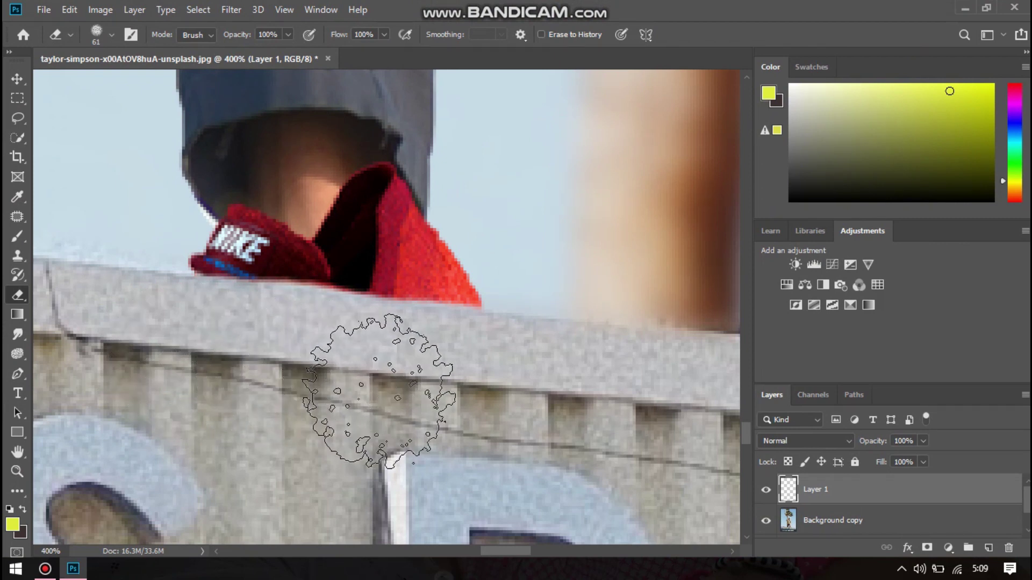
{"action": "key", "text": "bracketleft"}
{"action": "key", "text": "bracketleft"}
{"action": "key", "text": "bracketleft"}
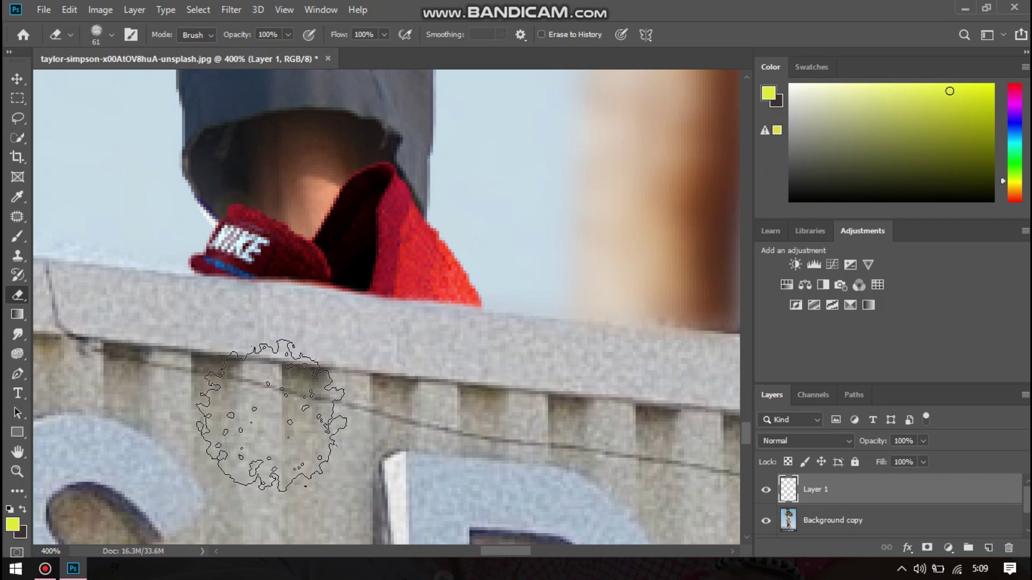
{"action": "key", "text": "bracketleft"}
{"action": "key", "text": "bracketleft"}
{"action": "key", "text": "bracketleft"}
{"action": "mouse_move", "coordinate": [347, 177]}
{"action": "left_mouse_down"}
{"action": "mouse_move", "coordinate": [352, 156]}
{"action": "mouse_move", "coordinate": [346, 172]}
{"action": "mouse_move", "coordinate": [373, 165]}
{"action": "mouse_move", "coordinate": [348, 261]}
{"action": "left_mouse_up"}
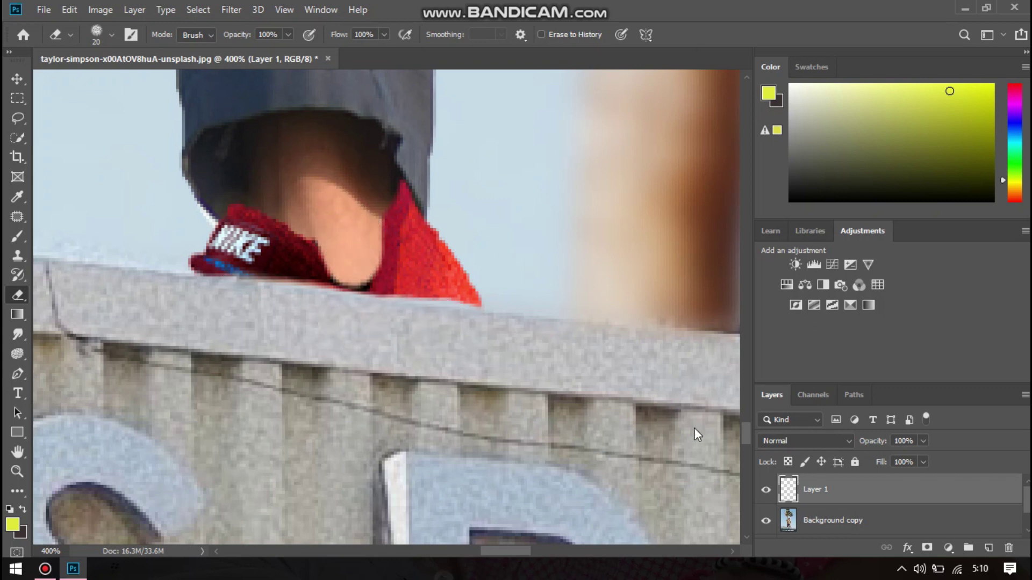
- Merge the shoe layer down into Background copy and fit the image on screen
{"action": "right_click", "coordinate": [816, 497]}
{"action": "left_click", "coordinate": [872, 442]}
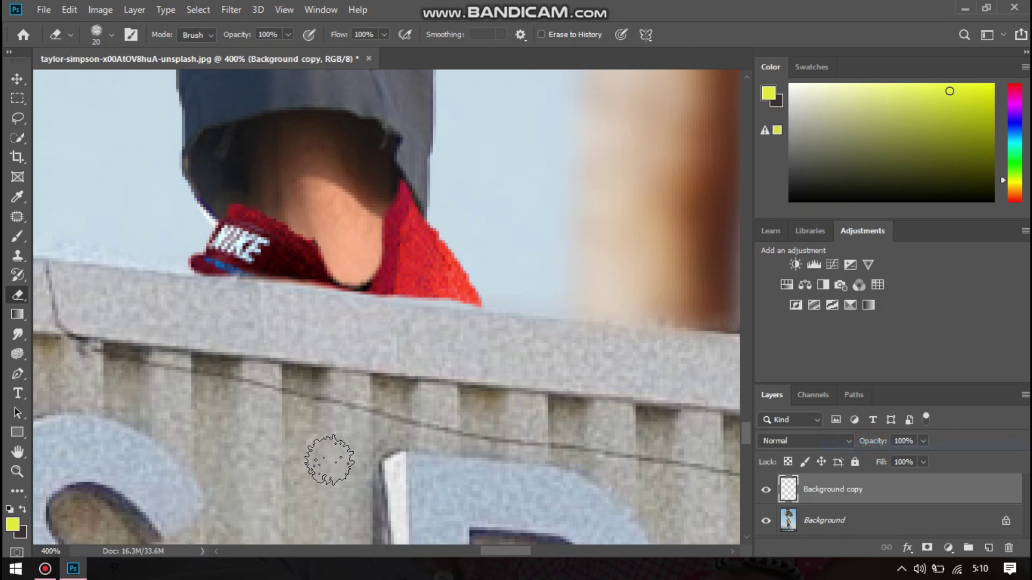
{"action": "key", "text": "z"}
{"action": "left_click", "coordinate": [456, 33]}
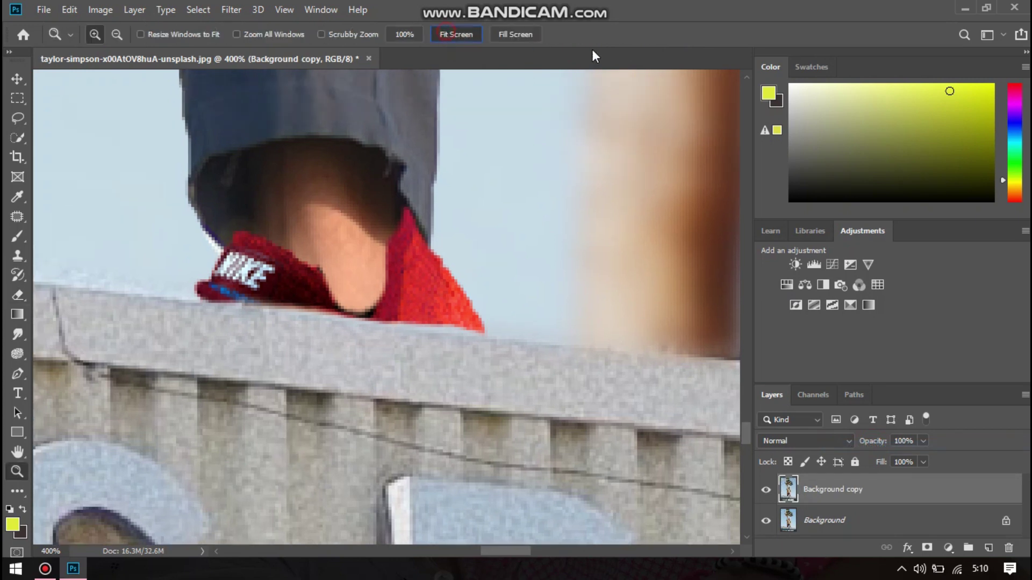
{"action": "key", "text": "e"}
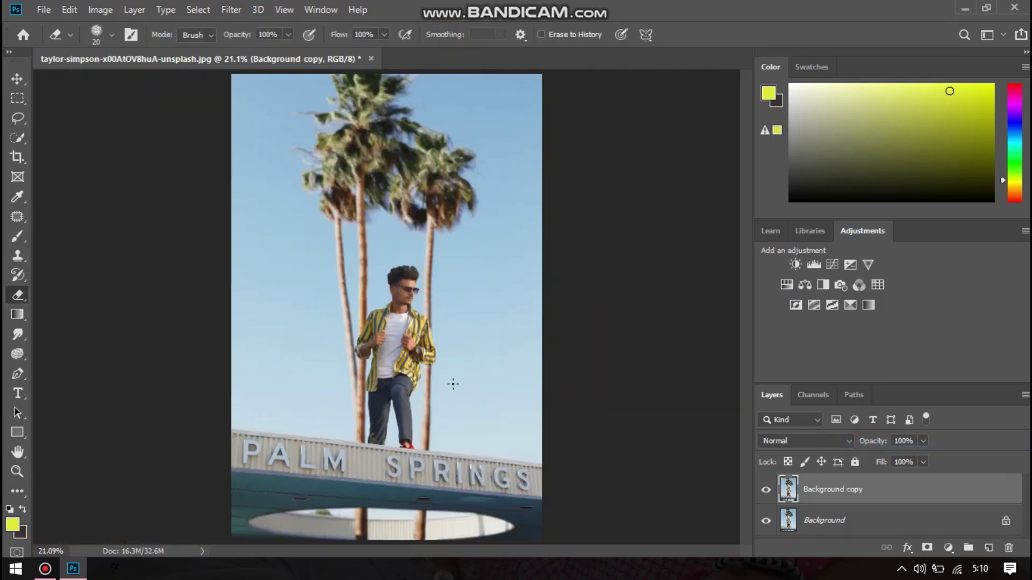
{"action": "scroll", "coordinate": [425, 379], "scroll_direction": "up", "scroll_amount": 3}
{"action": "key", "text": "z"}
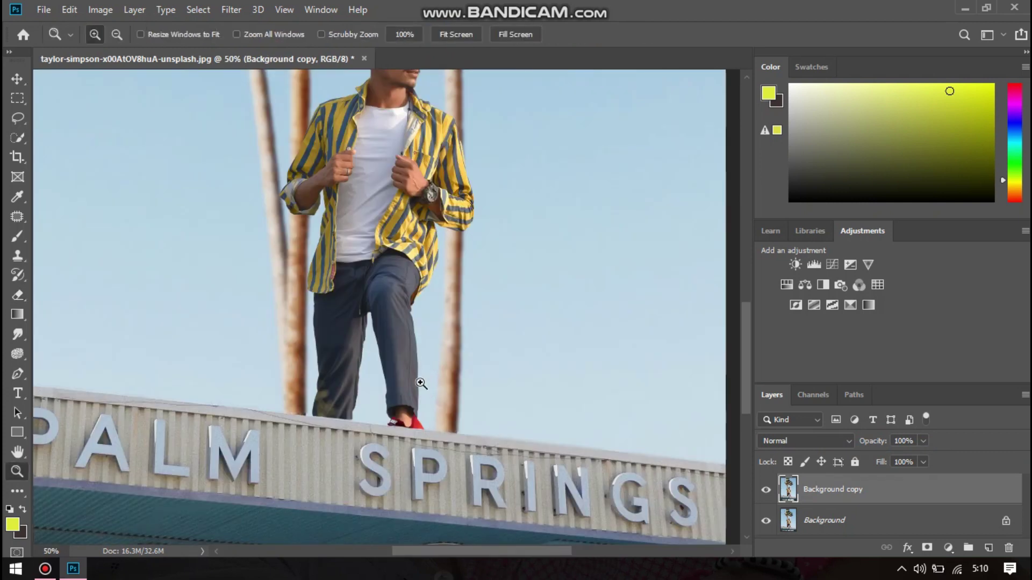
{"action": "left_click", "coordinate": [455, 32]}
{"action": "key", "text": "e"}
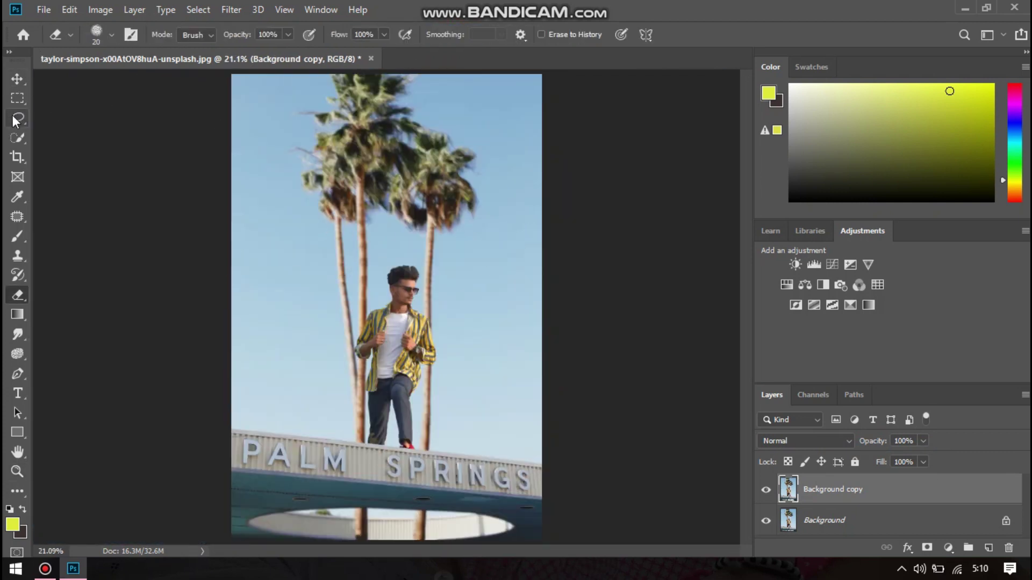
- Crop the image to trim the palm tops and narrow one side slightly
{"action": "left_click", "coordinate": [21, 156]}
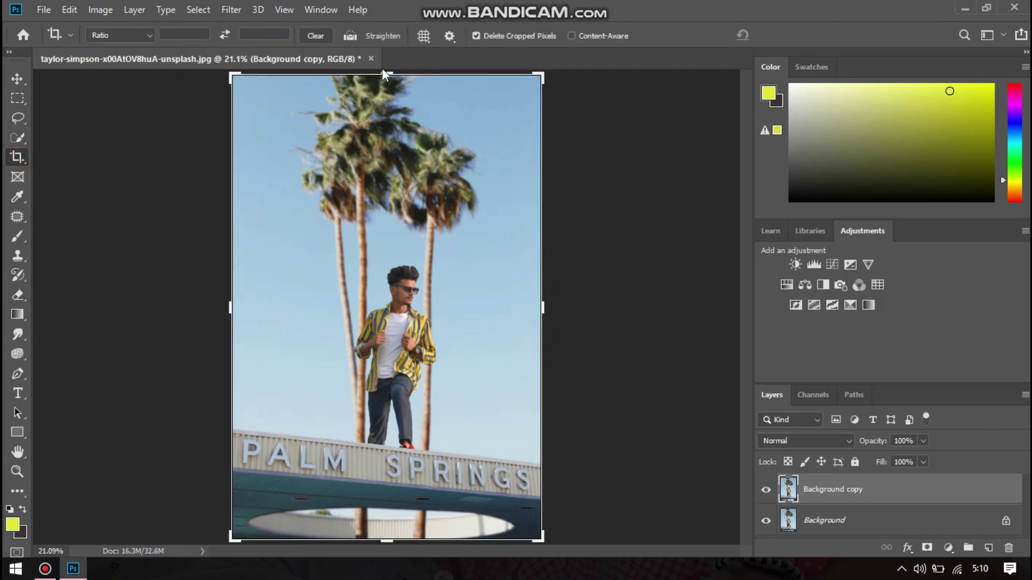
{"action": "left_click_drag", "start_coordinate": [387, 76], "coordinate": [388, 127]}
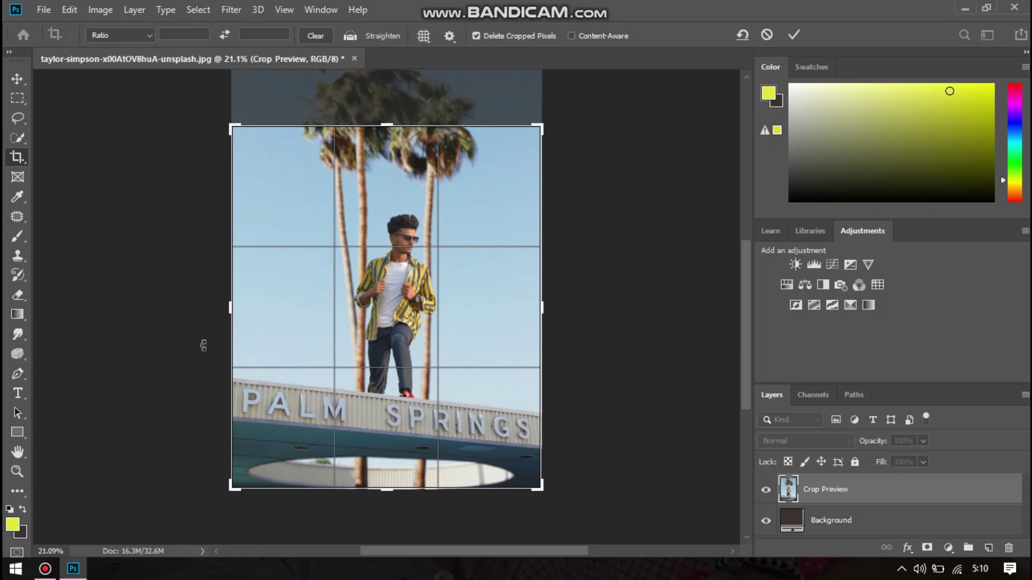
{"action": "left_click_drag", "start_coordinate": [230, 310], "coordinate": [238, 310]}
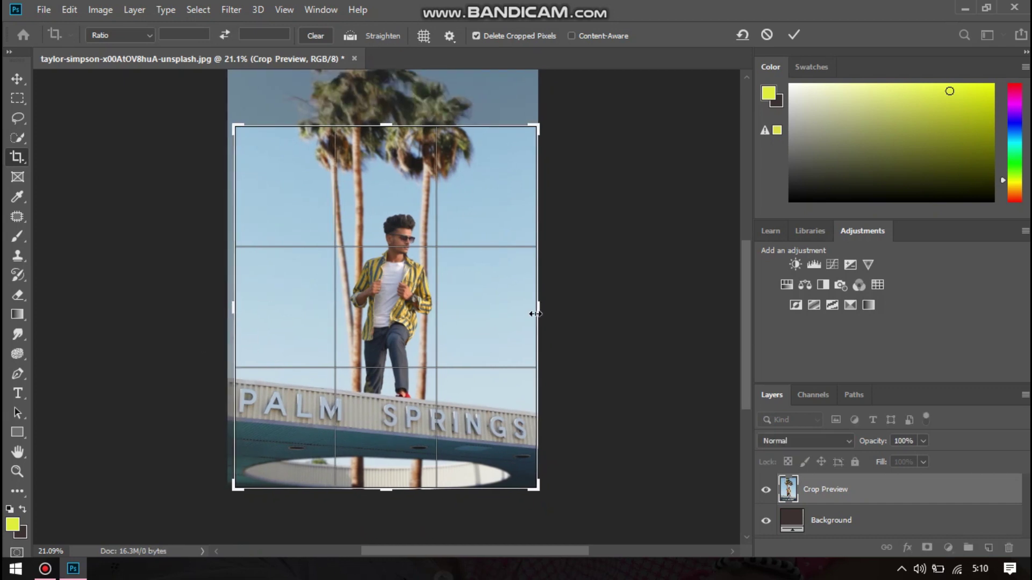
{"action": "key", "text": "Return"}
- Flatten the image into one Background layer and duplicate it
{"action": "right_click", "coordinate": [841, 496]}
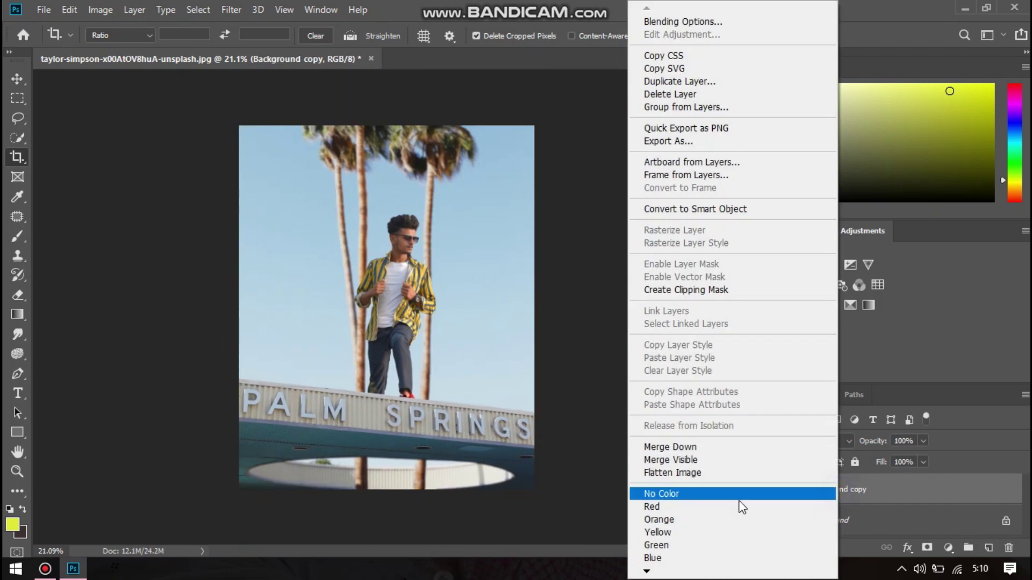
{"action": "left_click", "coordinate": [699, 476]}
{"action": "left_click_drag", "start_coordinate": [884, 494], "coordinate": [988, 548]}
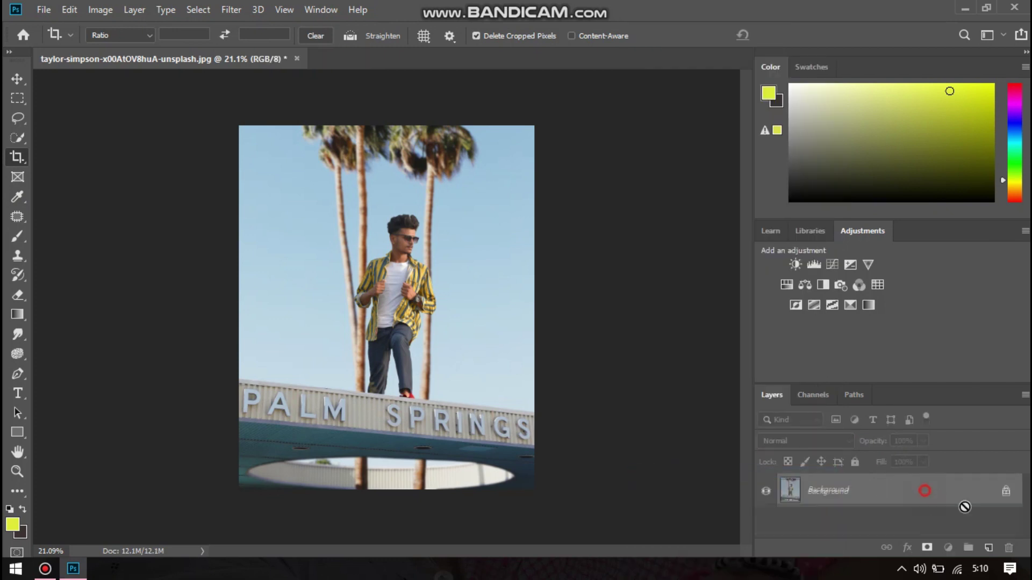
- In the Camera Raw Filter, set Contrast +14, Highlights -18, Blacks -23 and Whites -12
{"action": "left_click", "coordinate": [231, 10]}
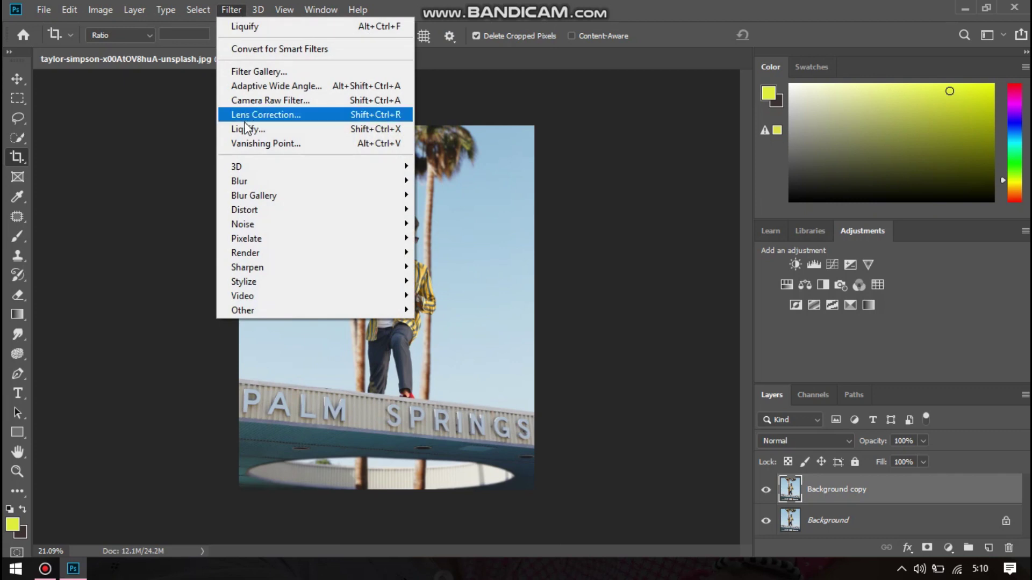
{"action": "left_click", "coordinate": [254, 100]}
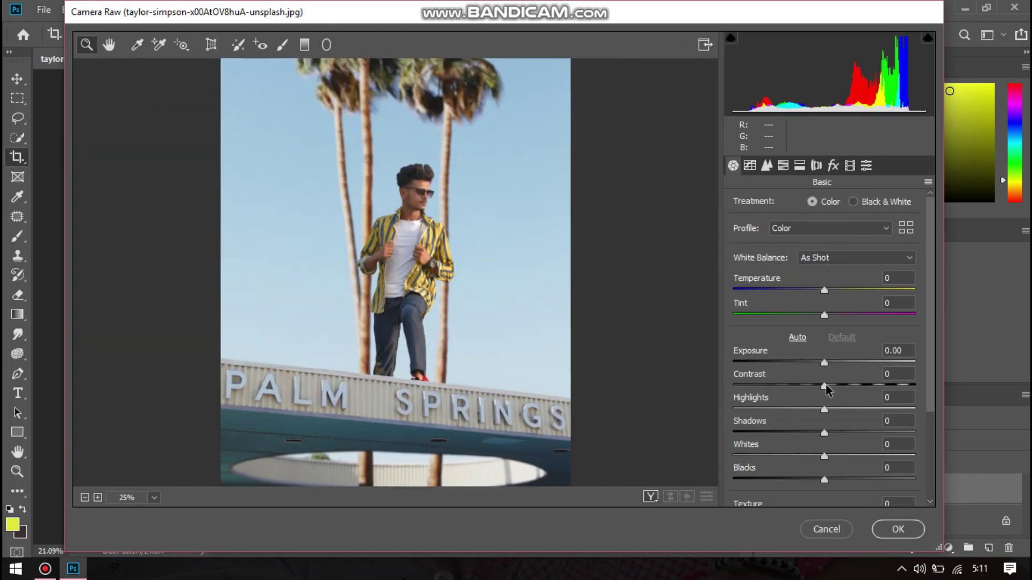
{"action": "left_click_drag", "start_coordinate": [825, 386], "coordinate": [837, 386]}
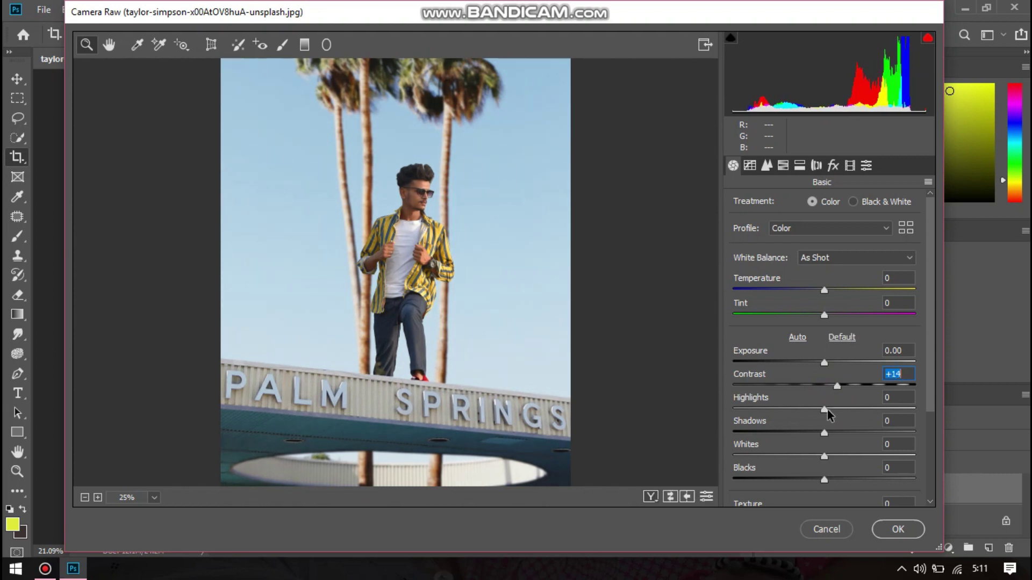
{"action": "mouse_move", "coordinate": [831, 409]}
{"action": "left_mouse_down"}
{"action": "mouse_move", "coordinate": [790, 410]}
{"action": "mouse_move", "coordinate": [807, 410]}
{"action": "left_mouse_up"}
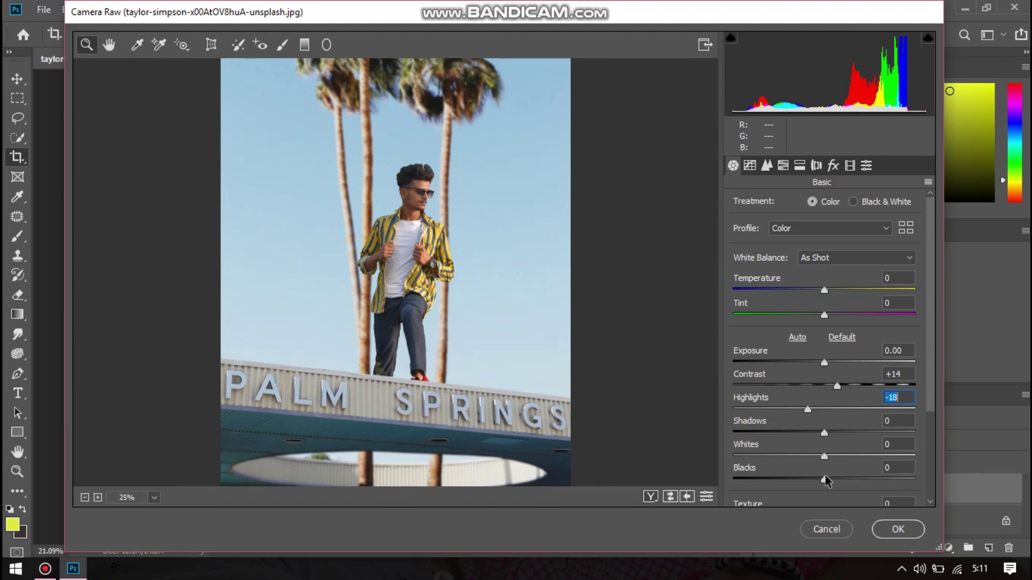
{"action": "left_click_drag", "start_coordinate": [825, 483], "coordinate": [800, 480]}
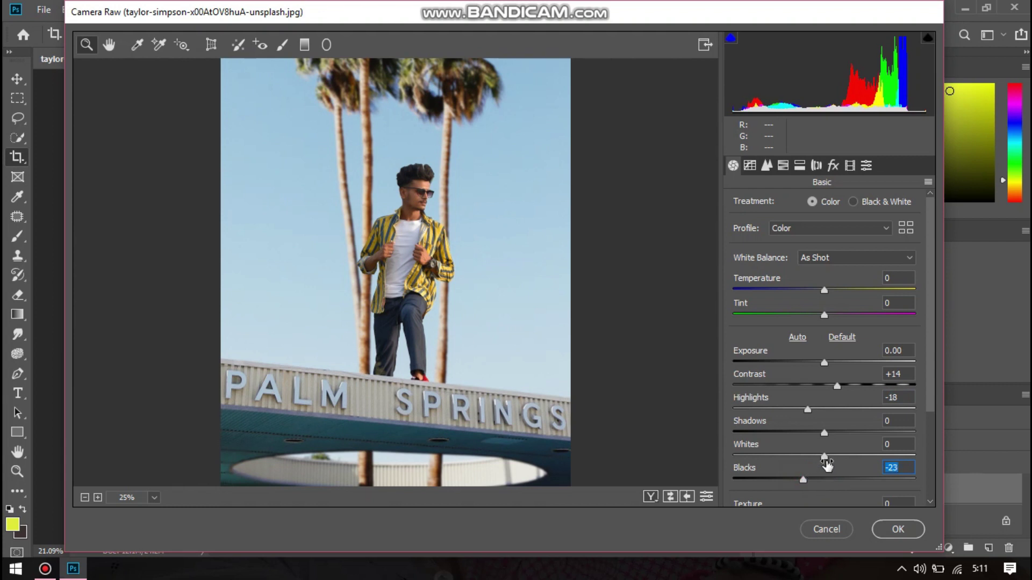
{"action": "mouse_move", "coordinate": [825, 457]}
{"action": "left_mouse_down"}
{"action": "mouse_move", "coordinate": [786, 457]}
{"action": "mouse_move", "coordinate": [822, 457]}
{"action": "mouse_move", "coordinate": [813, 455]}
{"action": "left_mouse_up"}
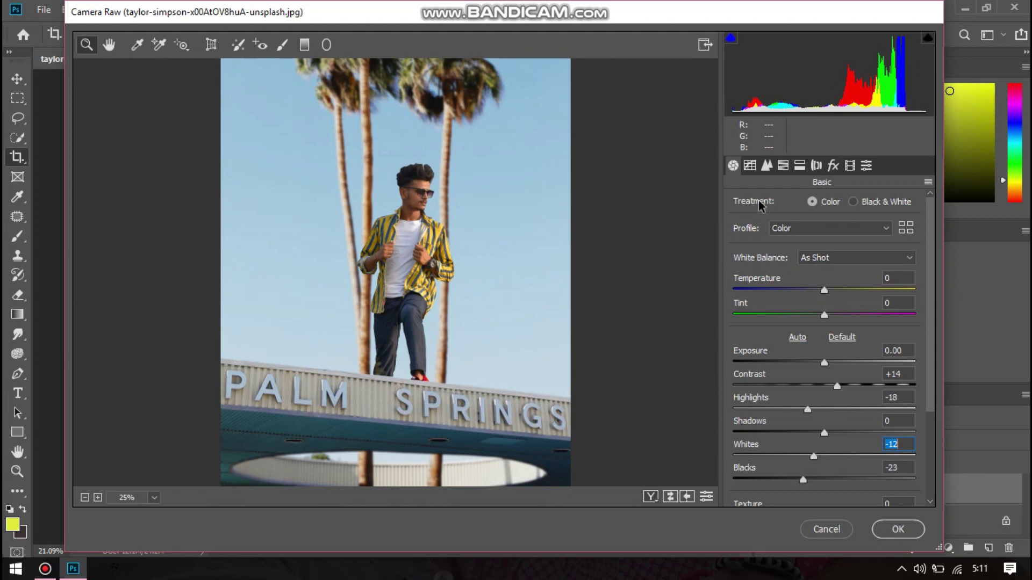
{"action": "left_click", "coordinate": [783, 165]}
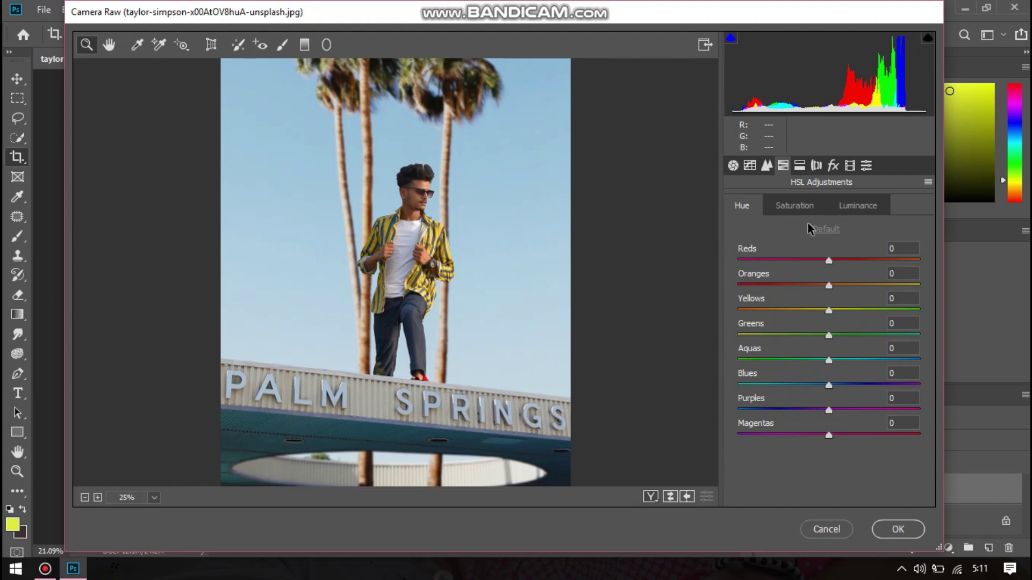
- Lower the oranges saturation, brighten the oranges luminance, and set reds saturation to +33
{"action": "left_click", "coordinate": [802, 208]}
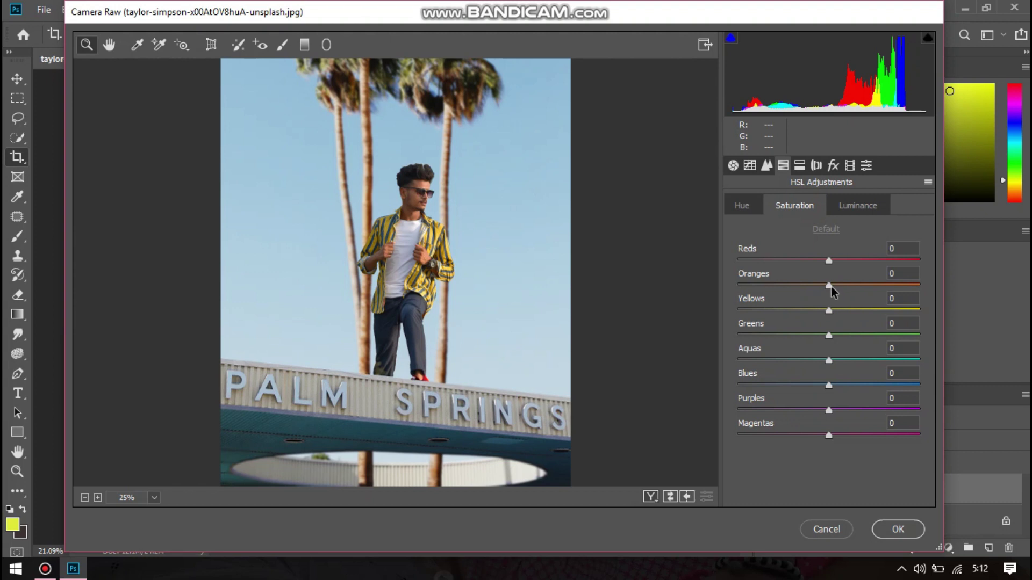
{"action": "left_click_drag", "start_coordinate": [832, 290], "coordinate": [815, 294]}
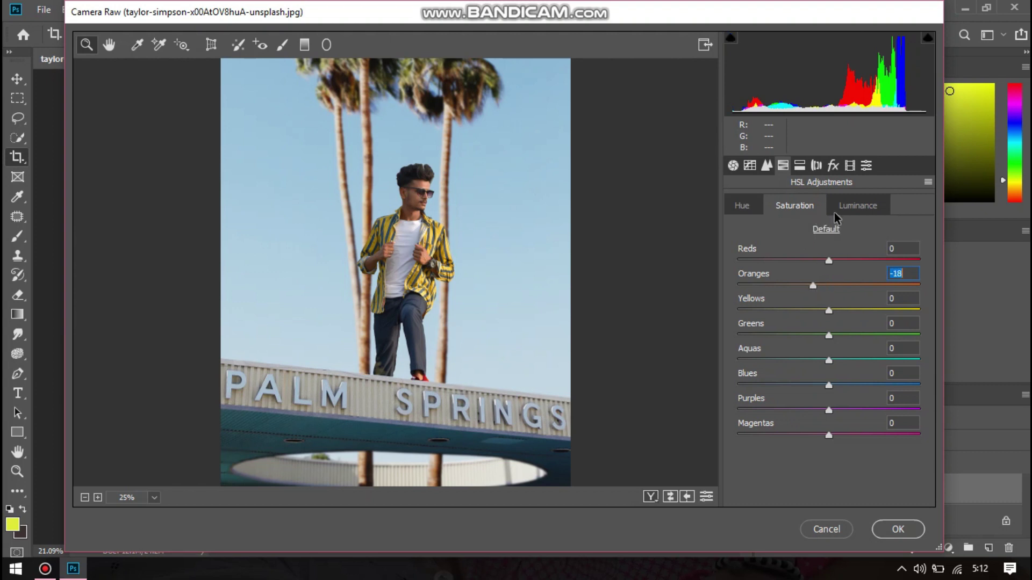
{"action": "left_click", "coordinate": [855, 210]}
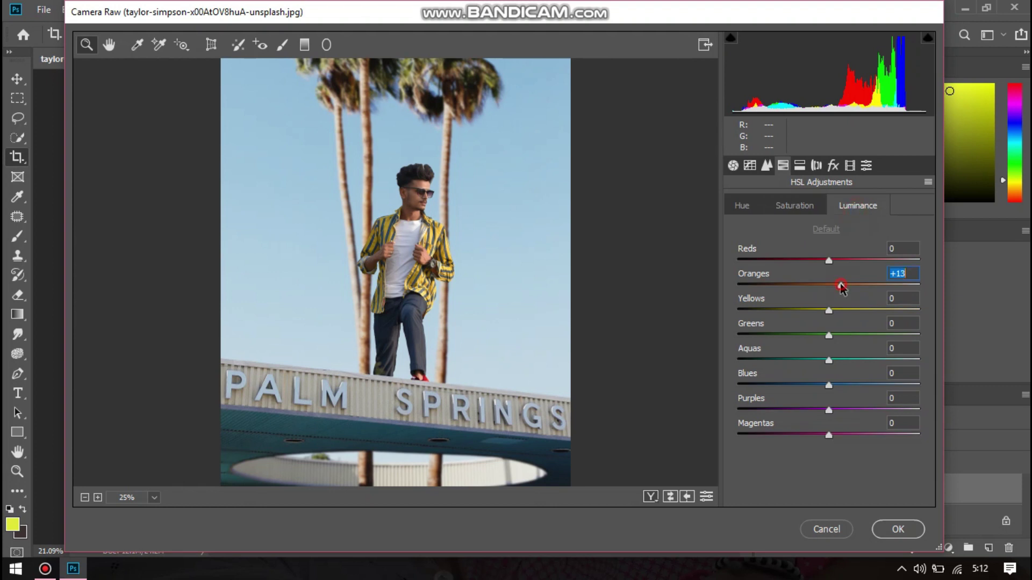
{"action": "mouse_move", "coordinate": [859, 284]}
{"action": "left_mouse_down"}
{"action": "mouse_move", "coordinate": [827, 284]}
{"action": "mouse_move", "coordinate": [866, 289]}
{"action": "left_mouse_up"}
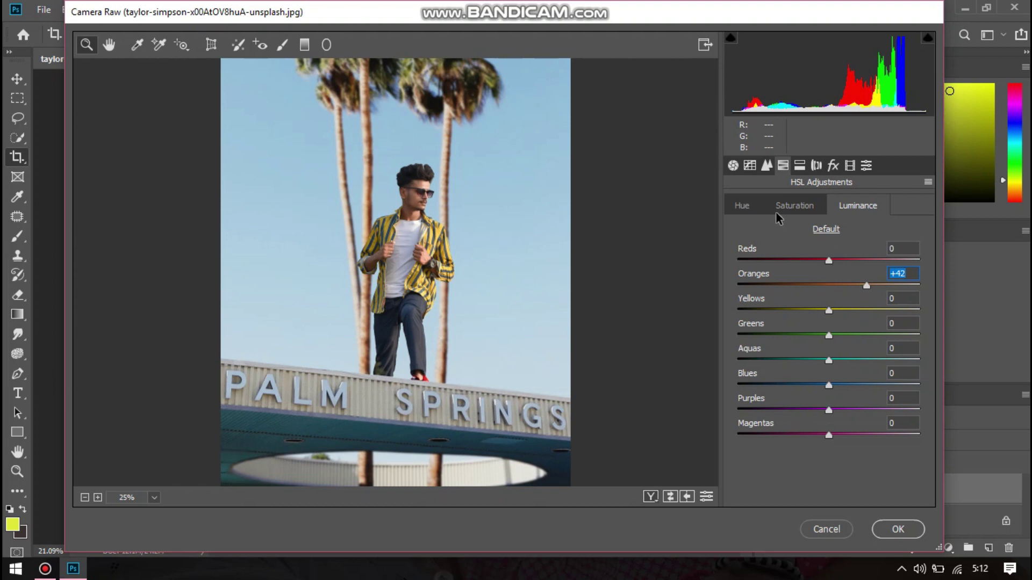
{"action": "left_click", "coordinate": [792, 206]}
{"action": "mouse_move", "coordinate": [852, 262]}
{"action": "left_mouse_down"}
{"action": "mouse_move", "coordinate": [831, 262]}
{"action": "mouse_move", "coordinate": [879, 270]}
{"action": "left_mouse_up"}
{"action": "left_click_drag", "start_coordinate": [916, 276], "coordinate": [858, 275]}
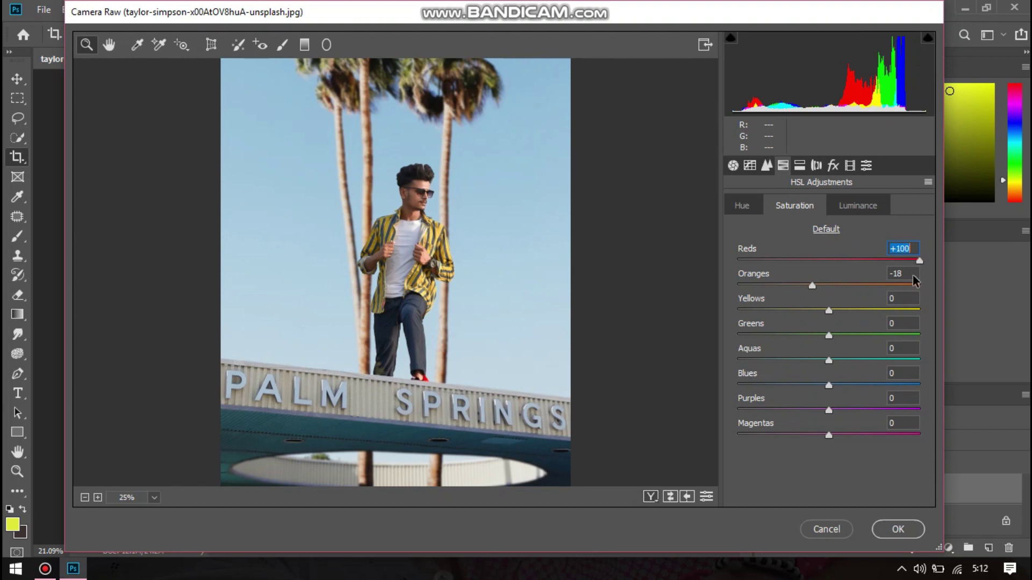
- Shift the reds hue and darken the reds luminance
{"action": "left_click", "coordinate": [750, 208]}
{"action": "left_click", "coordinate": [830, 261]}
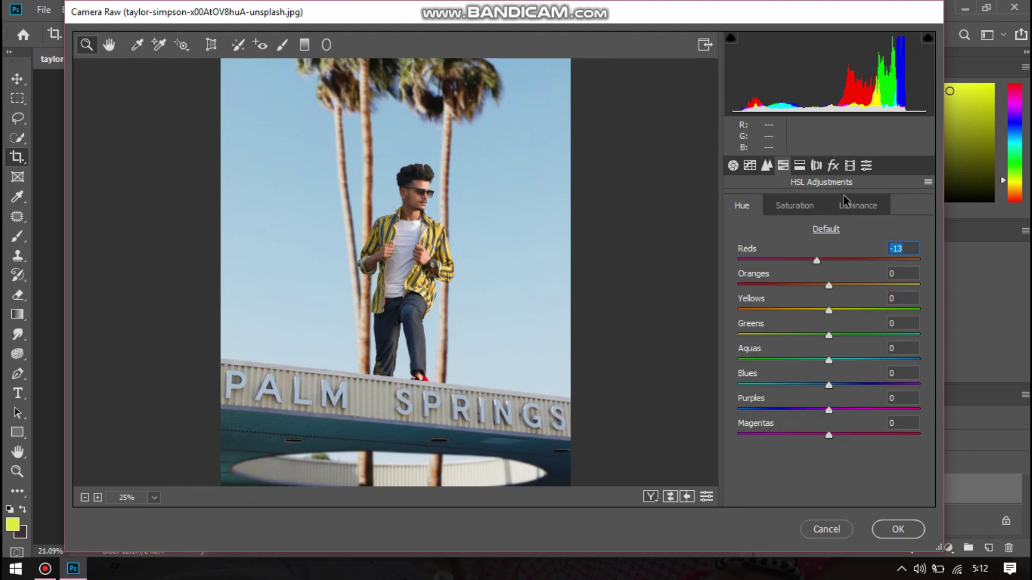
{"action": "left_click", "coordinate": [855, 210]}
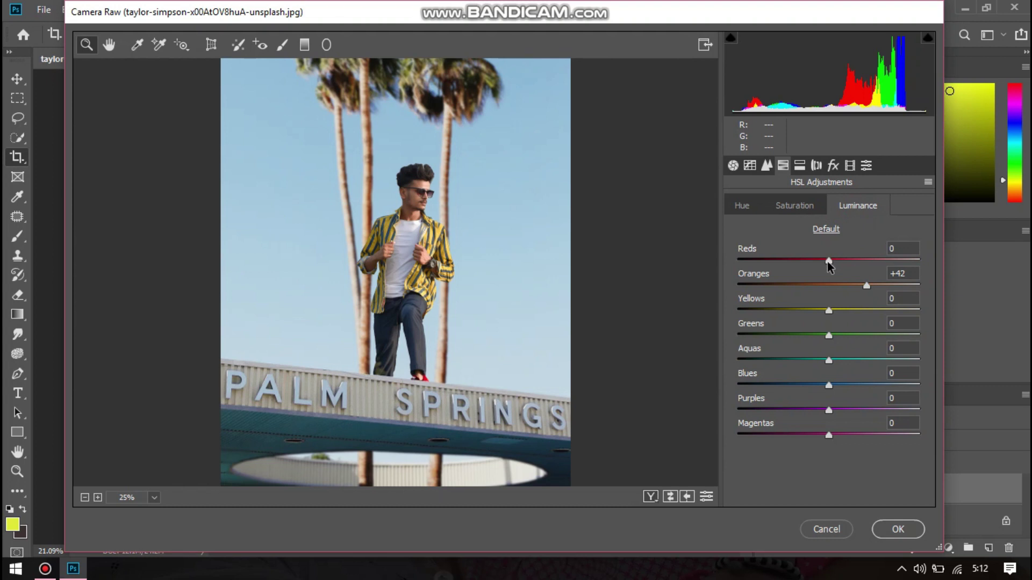
{"action": "left_click", "coordinate": [827, 261]}
{"action": "left_click_drag", "start_coordinate": [825, 261], "coordinate": [821, 256]}
- Boost the yellows and greens saturation and darken the yellows luminance
{"action": "left_click", "coordinate": [783, 205]}
{"action": "left_click", "coordinate": [829, 310]}
{"action": "left_click_drag", "start_coordinate": [888, 318], "coordinate": [866, 317]}
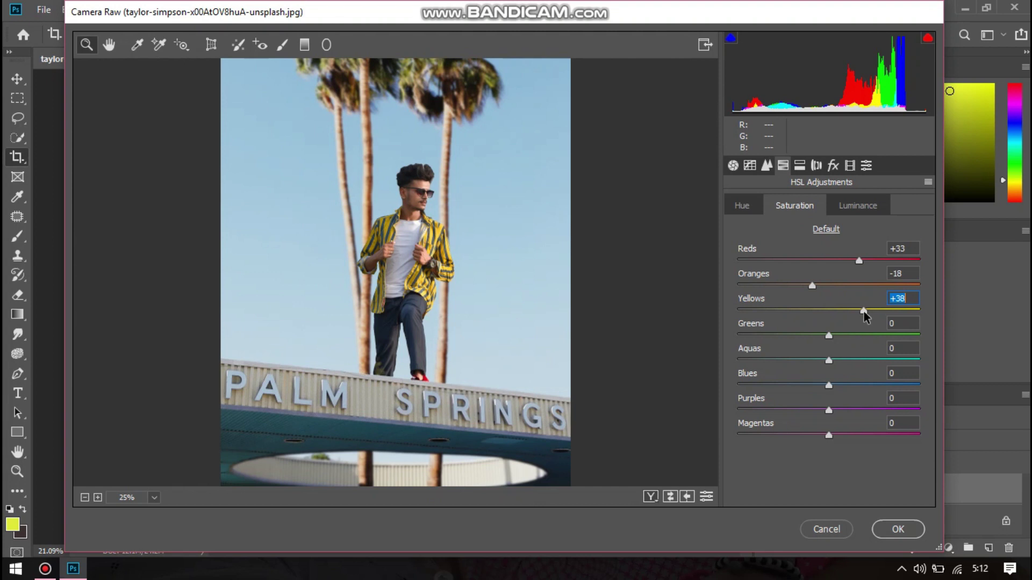
{"action": "left_click_drag", "start_coordinate": [830, 336], "coordinate": [854, 337]}
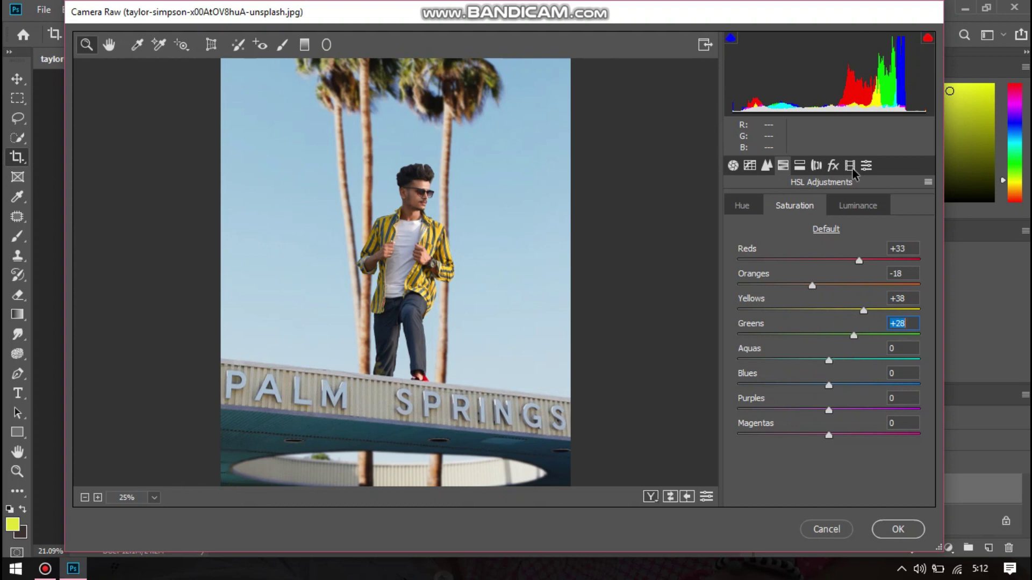
{"action": "left_click", "coordinate": [859, 205]}
{"action": "mouse_move", "coordinate": [822, 311]}
{"action": "left_mouse_down"}
{"action": "mouse_move", "coordinate": [798, 309]}
{"action": "mouse_move", "coordinate": [828, 336]}
{"action": "mouse_move", "coordinate": [813, 337]}
{"action": "left_mouse_up"}
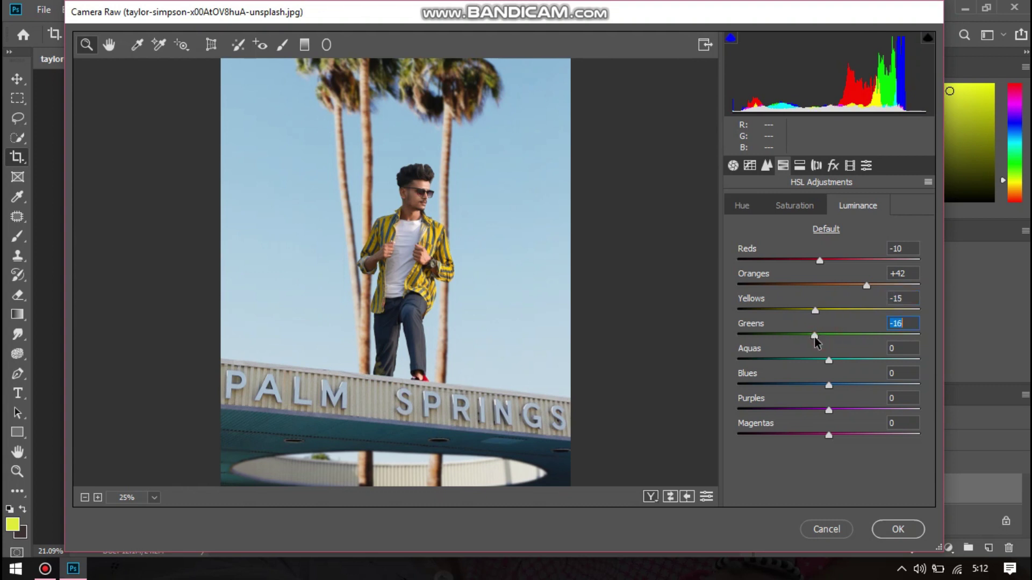
- Set the Blues hue to +58 and raise the Blues saturation to +52
{"action": "left_click", "coordinate": [741, 210]}
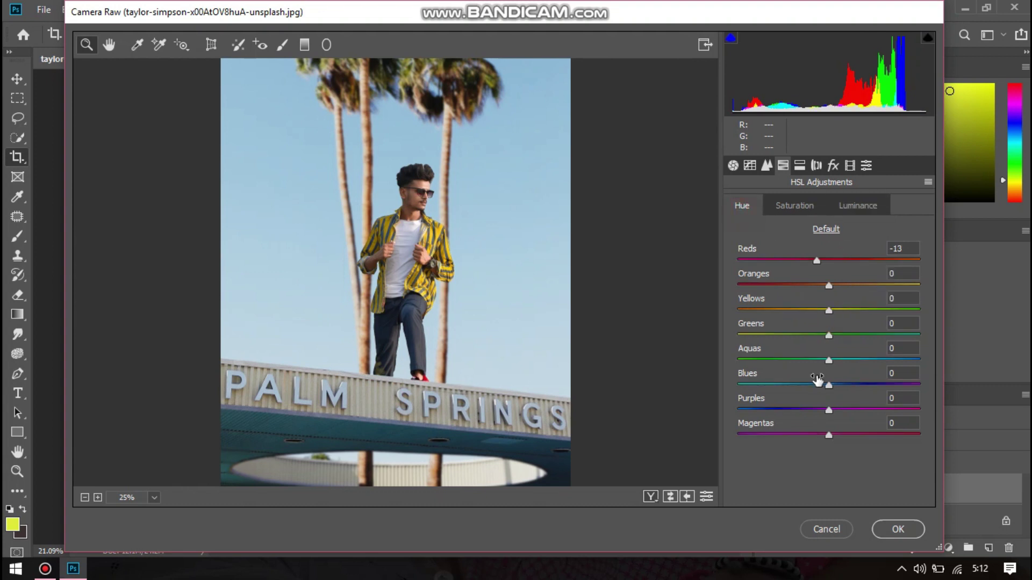
{"action": "left_click_drag", "start_coordinate": [828, 385], "coordinate": [915, 385]}
{"action": "type", "text": "58"}
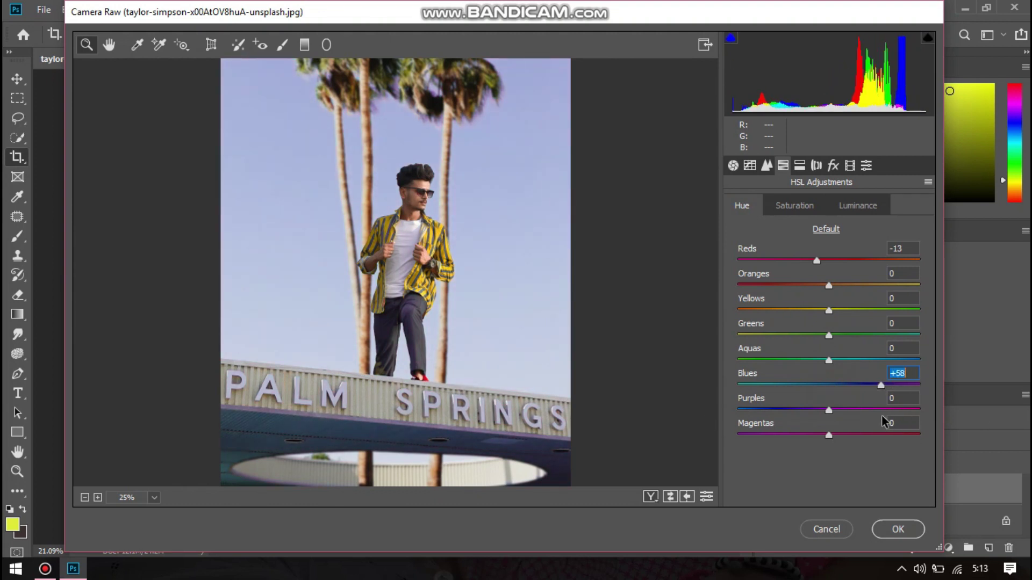
{"action": "left_click", "coordinate": [808, 209]}
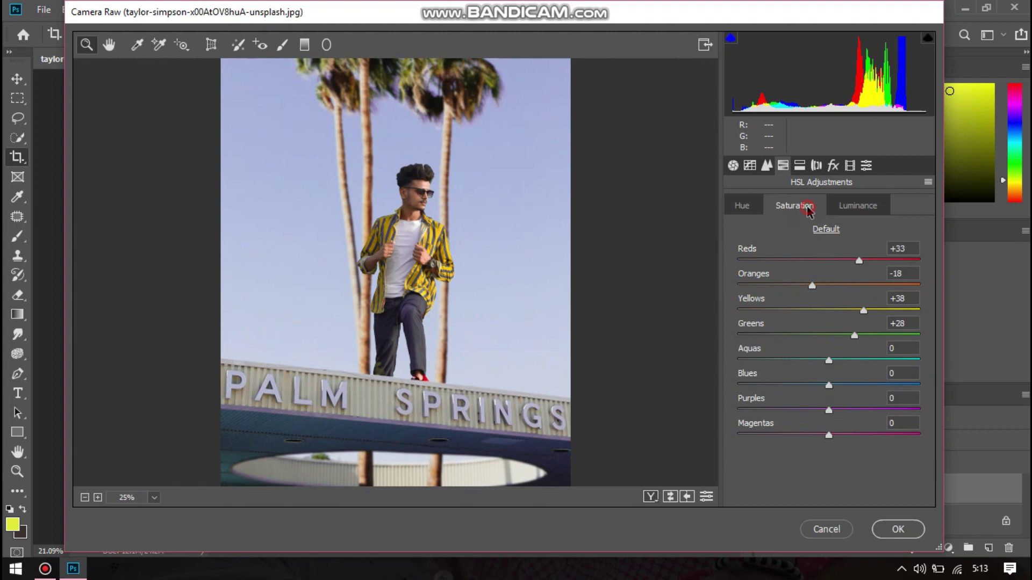
{"action": "left_click_drag", "start_coordinate": [845, 385], "coordinate": [875, 385]}
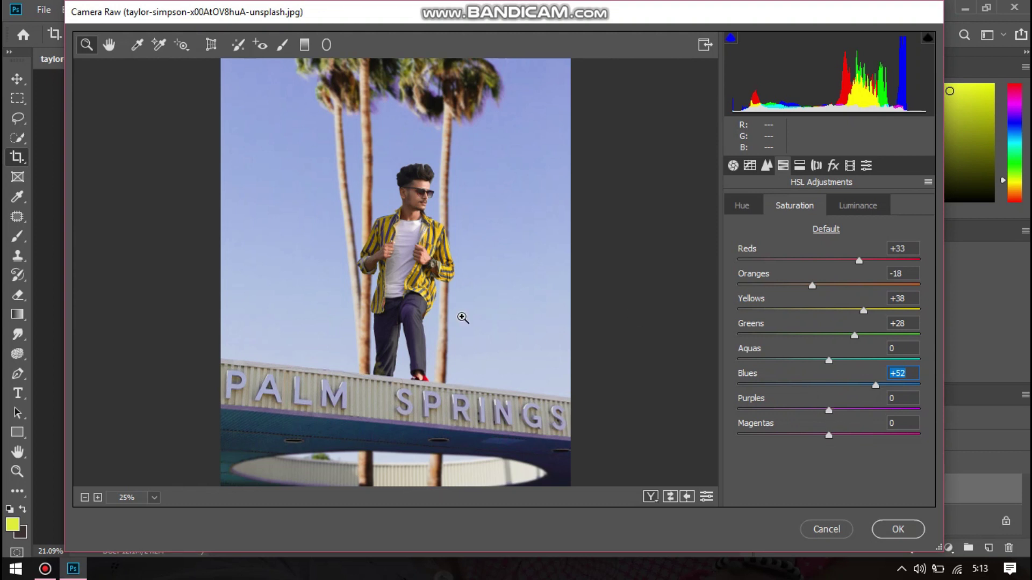
- Set the Greens luminance to -52 and the Blues luminance to -9
{"action": "left_click", "coordinate": [855, 211]}
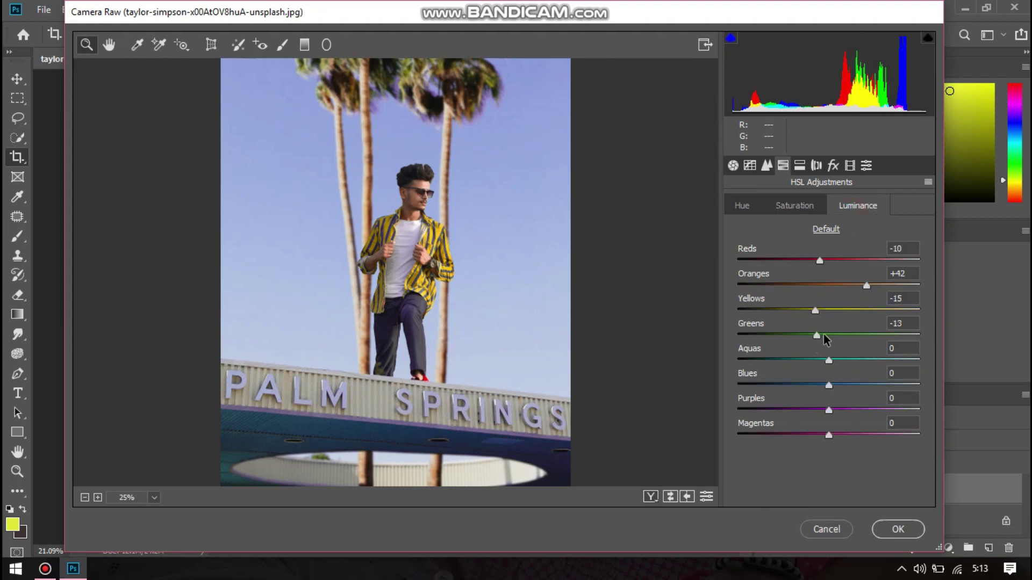
{"action": "left_click_drag", "start_coordinate": [816, 335], "coordinate": [741, 356]}
{"action": "left_click", "coordinate": [779, 335]}
{"action": "left_click_drag", "start_coordinate": [826, 390], "coordinate": [814, 399]}
{"action": "key", "text": "Up"}
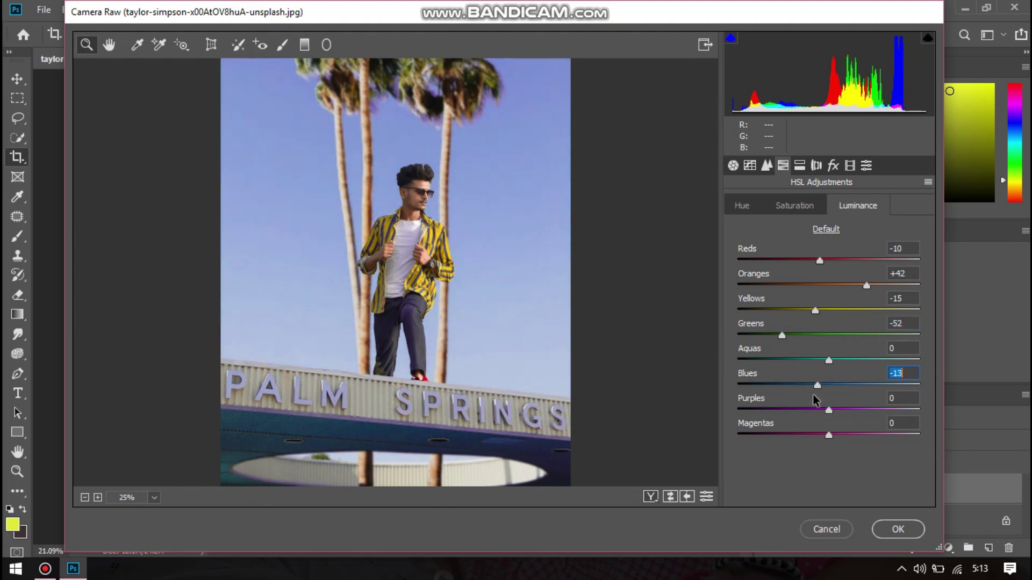
{"action": "key", "text": "Up"}
{"action": "key", "text": "Up"}
{"action": "key", "text": "Up"}
{"action": "key", "text": "Up"}
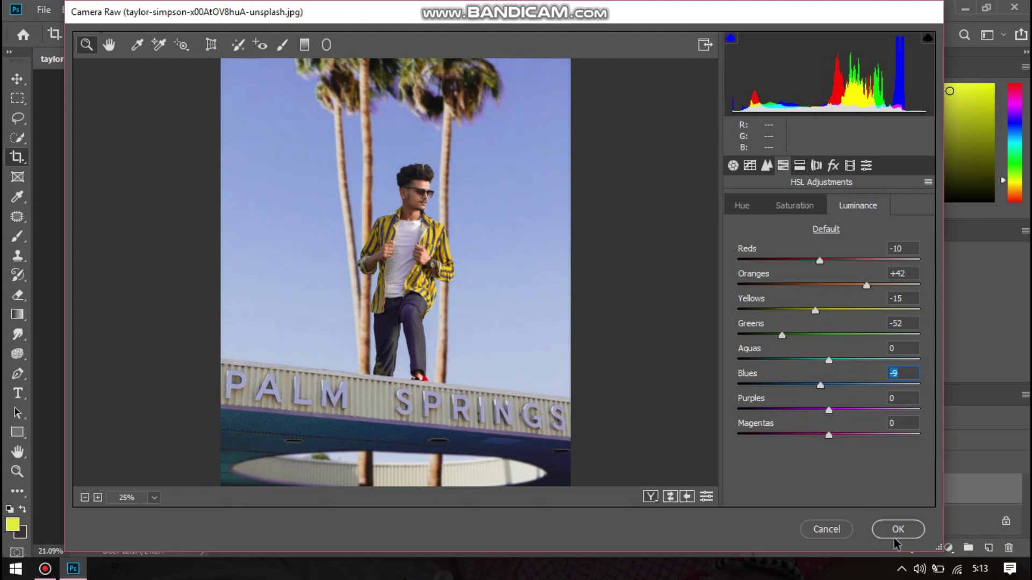
{"action": "left_click", "coordinate": [862, 166]}
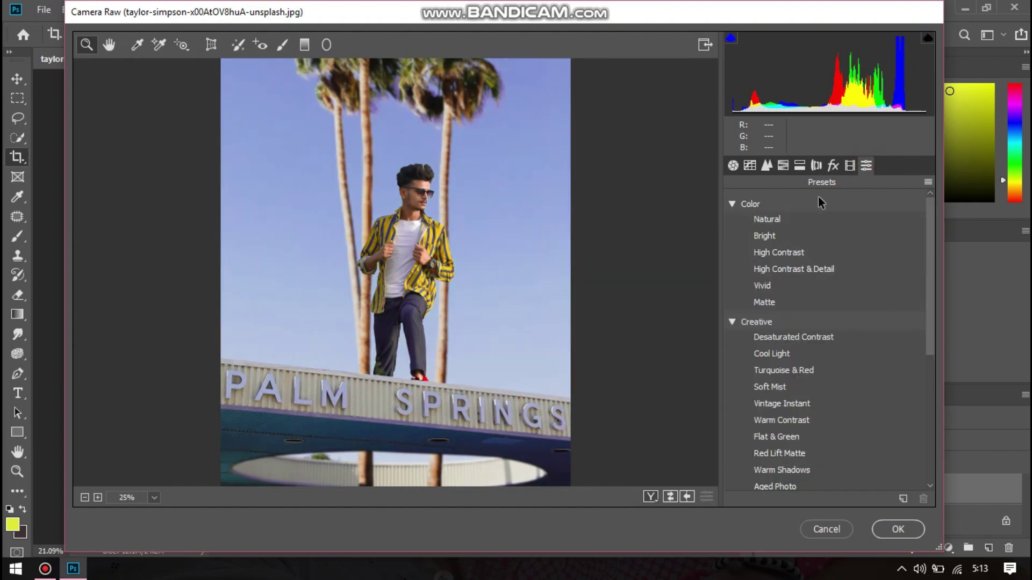
- Apply the Light vignetting preset and confirm the Camera Raw edits with OK
{"action": "scroll", "coordinate": [781, 422], "scroll_direction": "down", "scroll_amount": 5}
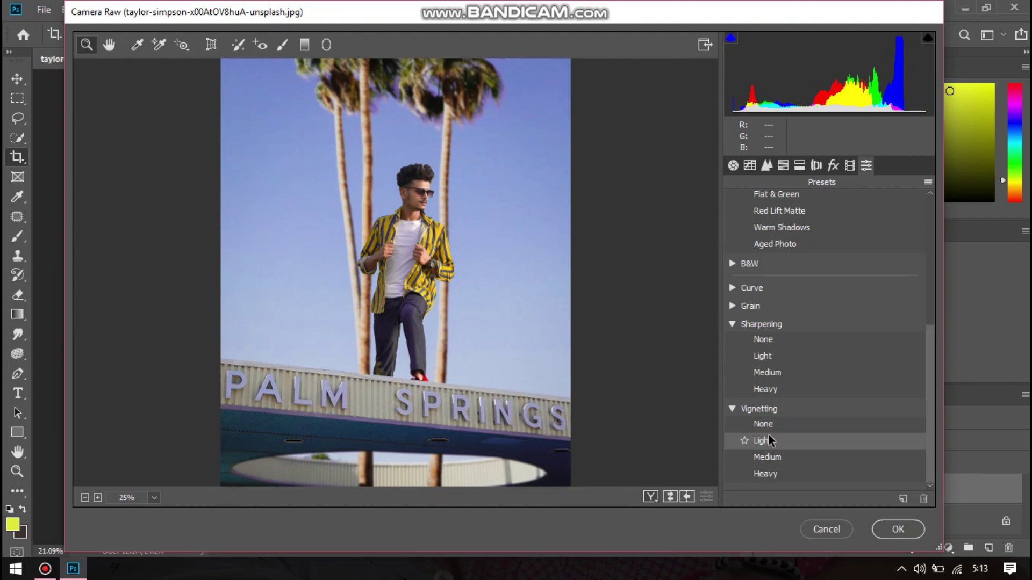
{"action": "left_click", "coordinate": [772, 443]}
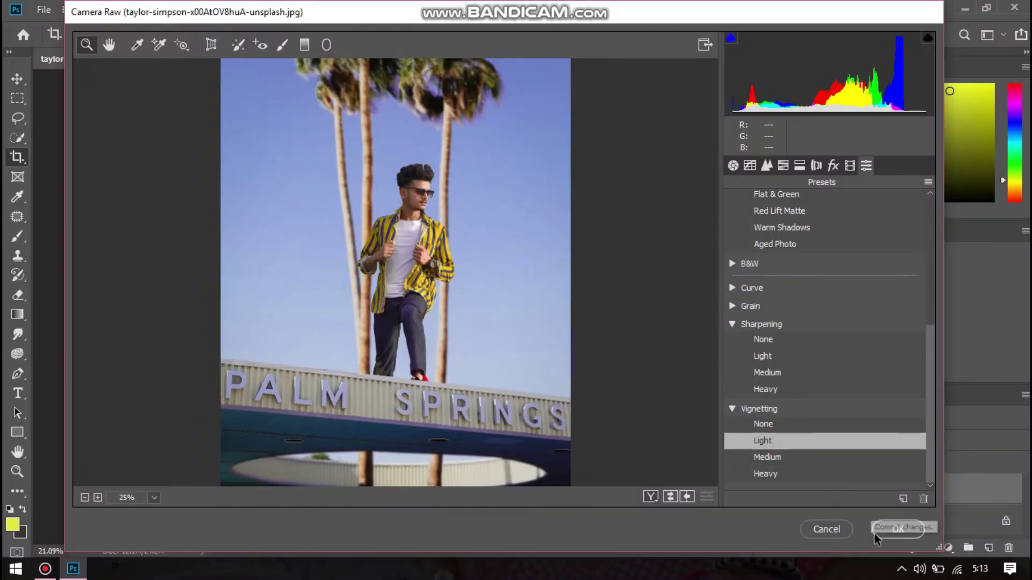
{"action": "left_click", "coordinate": [898, 529]}
- Inspect the man's face at 200%, fit the image, and delete the Background copy layer
{"action": "left_click", "coordinate": [493, 211], "text": "ctrl"}
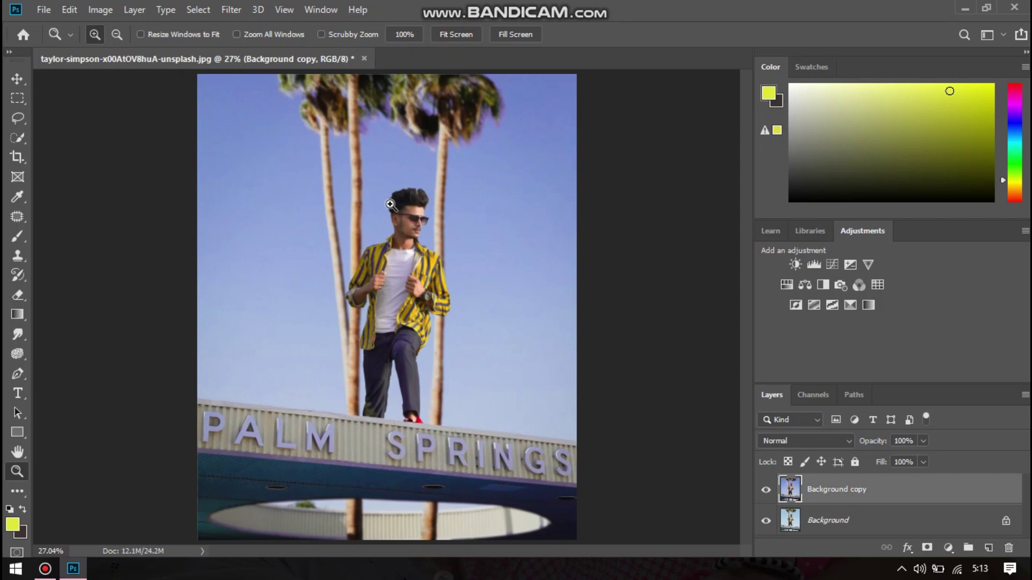
{"action": "left_click", "coordinate": [437, 258], "text": "ctrl"}
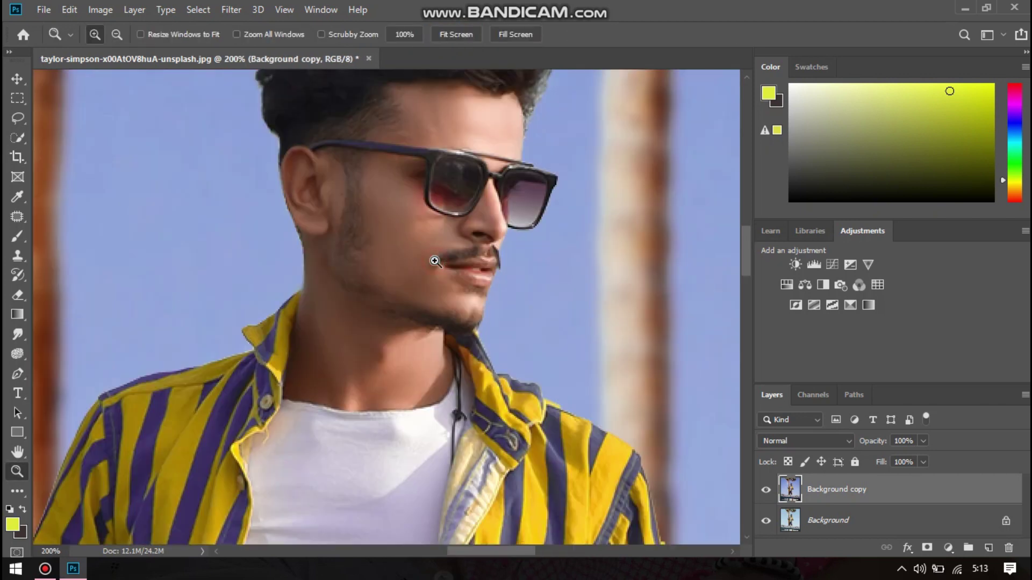
{"action": "left_click", "coordinate": [453, 231], "text": "ctrl"}
{"action": "key", "text": "ctrl+minus"}
{"action": "key", "text": "ctrl+minus"}
{"action": "key", "text": "ctrl+minus"}
{"action": "key", "text": "ctrl+0"}
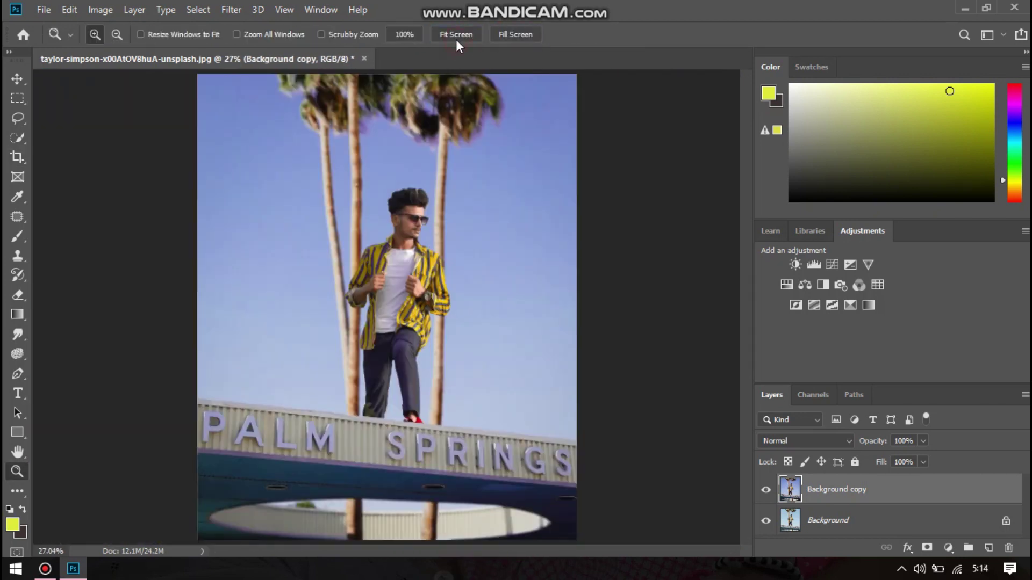
{"action": "right_click", "coordinate": [836, 489]}
{"action": "left_click", "coordinate": [693, 473]}
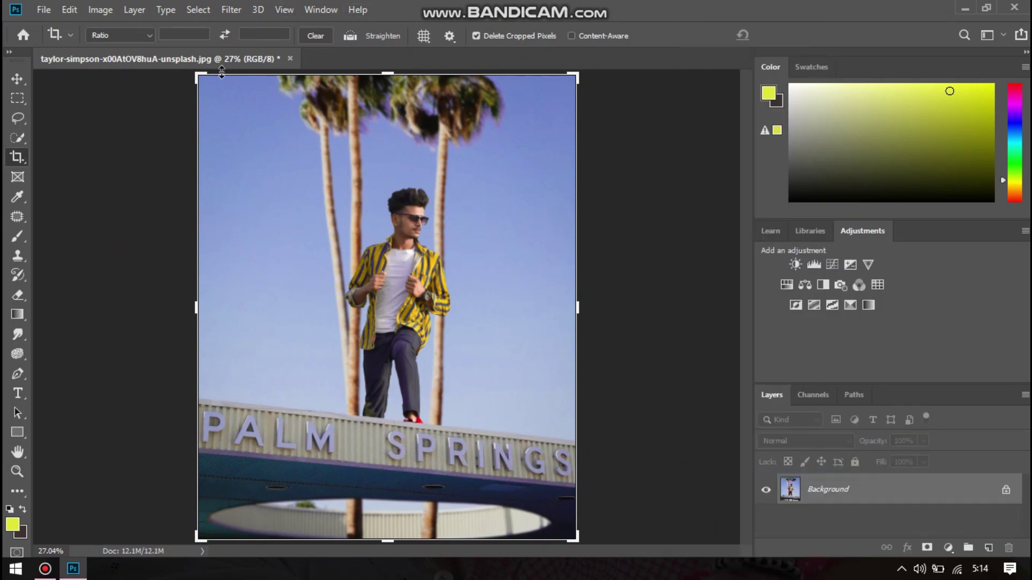
{"action": "left_click", "coordinate": [43, 10]}
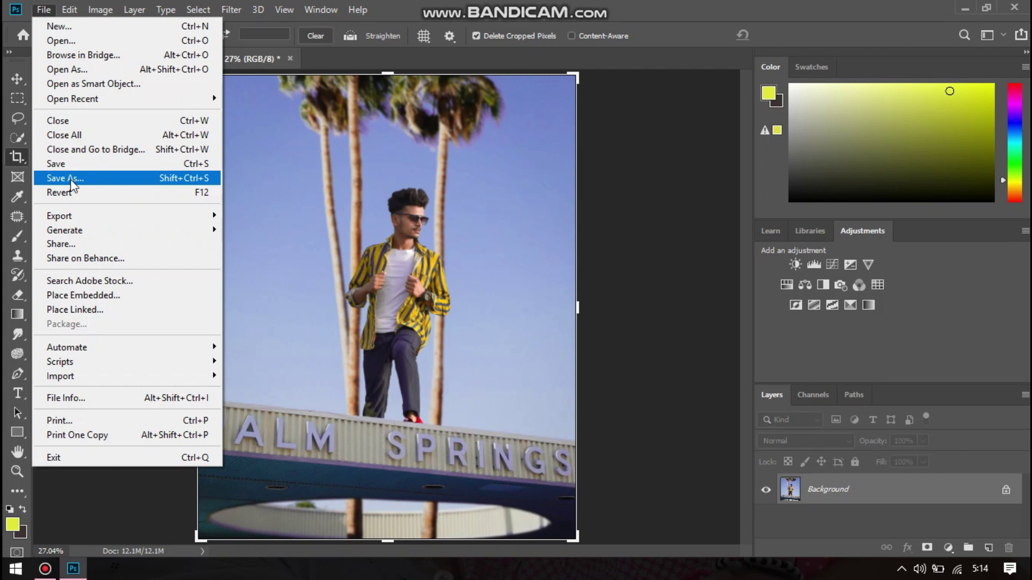
- Save the image as a maximum-quality Baseline (Standard) JPEG in the Pictures folder
{"action": "left_click", "coordinate": [78, 177]}
{"action": "left_click", "coordinate": [140, 413]}
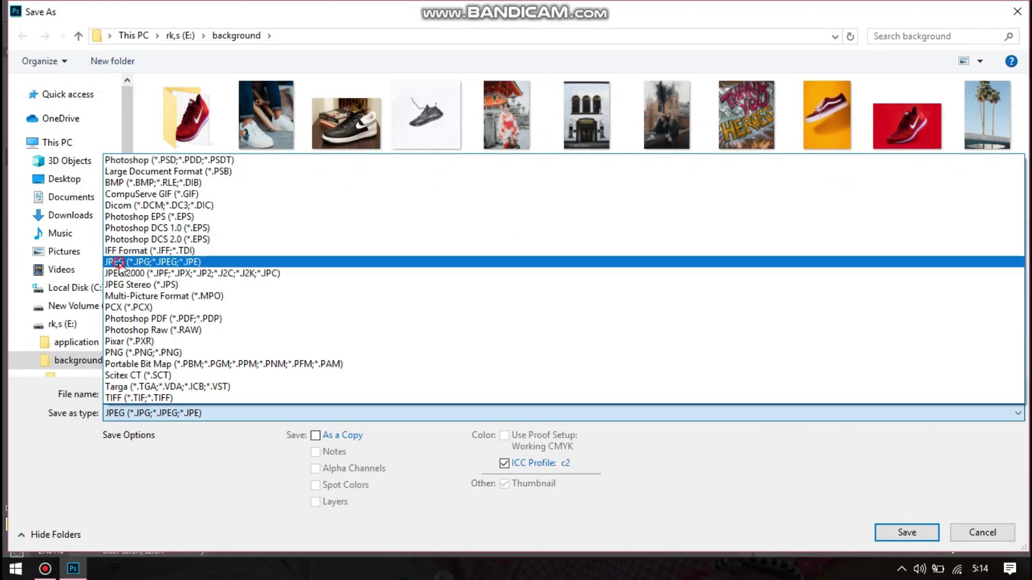
{"action": "left_click", "coordinate": [116, 262]}
{"action": "left_click", "coordinate": [60, 252]}
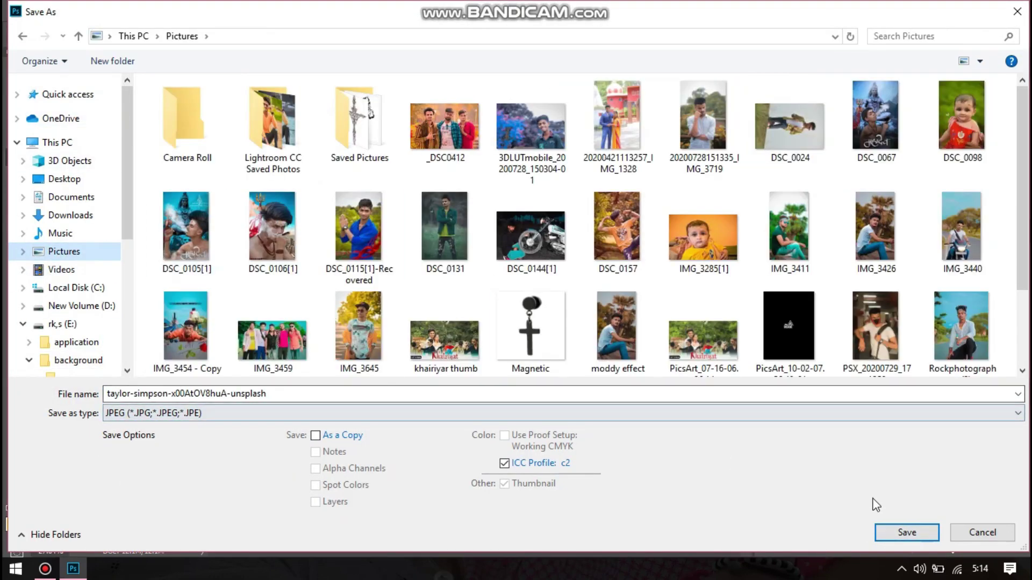
{"action": "left_click", "coordinate": [906, 532]}
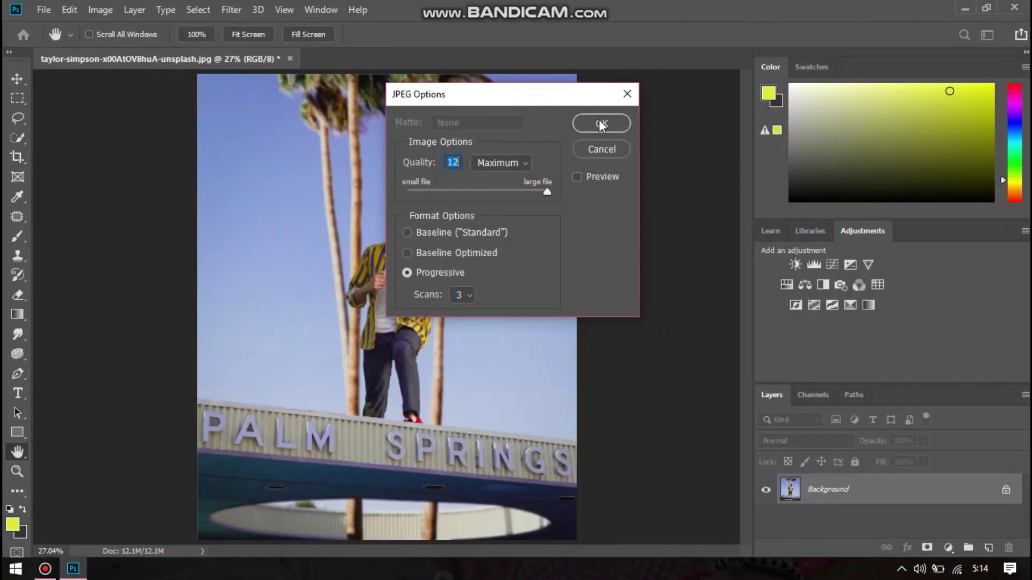
{"action": "left_click", "coordinate": [461, 234]}
{"action": "left_click", "coordinate": [461, 294]}
{"action": "left_click", "coordinate": [447, 233]}
{"action": "left_click", "coordinate": [601, 123]}
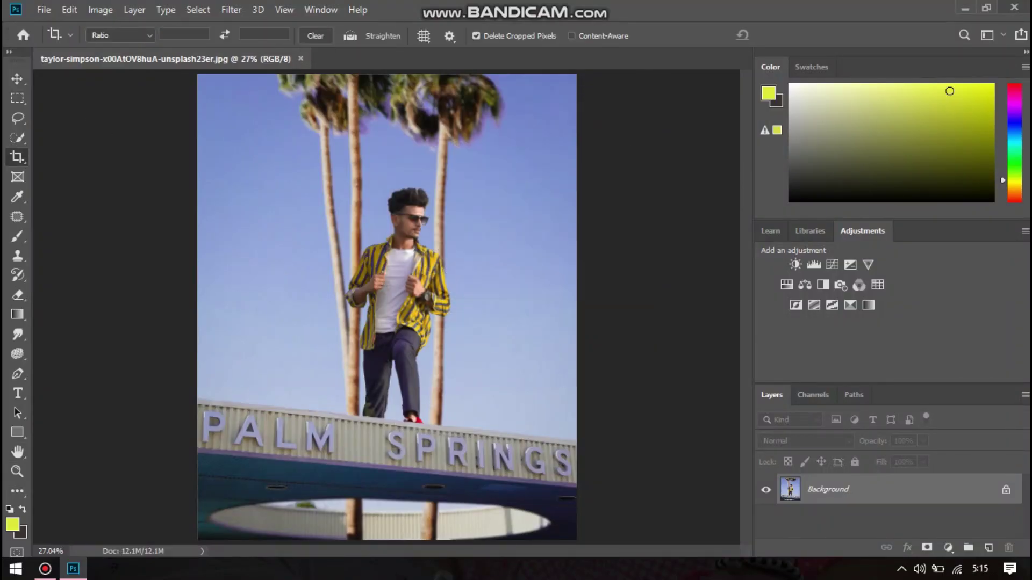
- Minimize Photoshop and open the Pictures folder via This PC
{"action": "left_click", "coordinate": [962, 11]}
{"action": "double_click", "coordinate": [30, 30]}
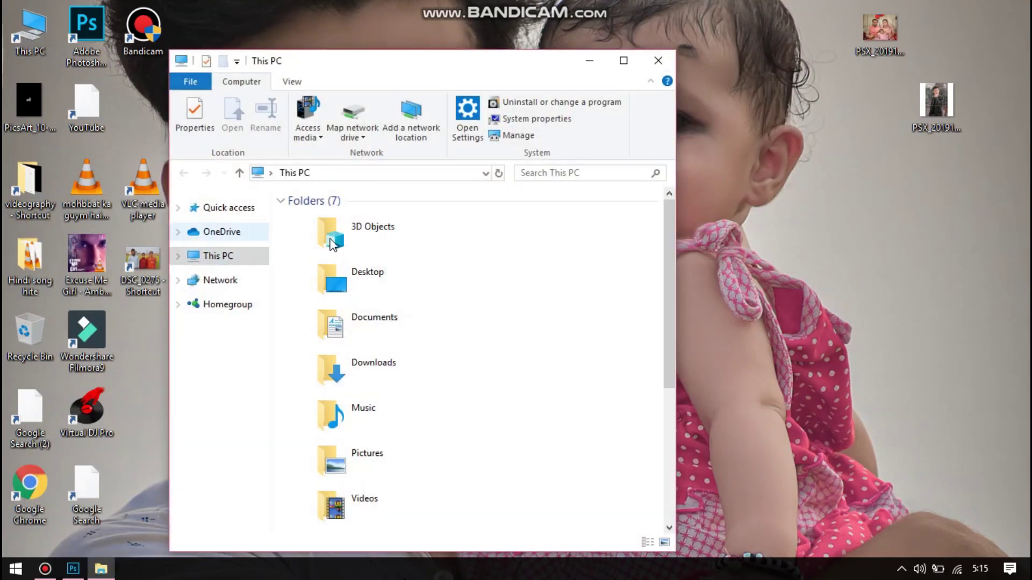
{"action": "left_click", "coordinate": [620, 62]}
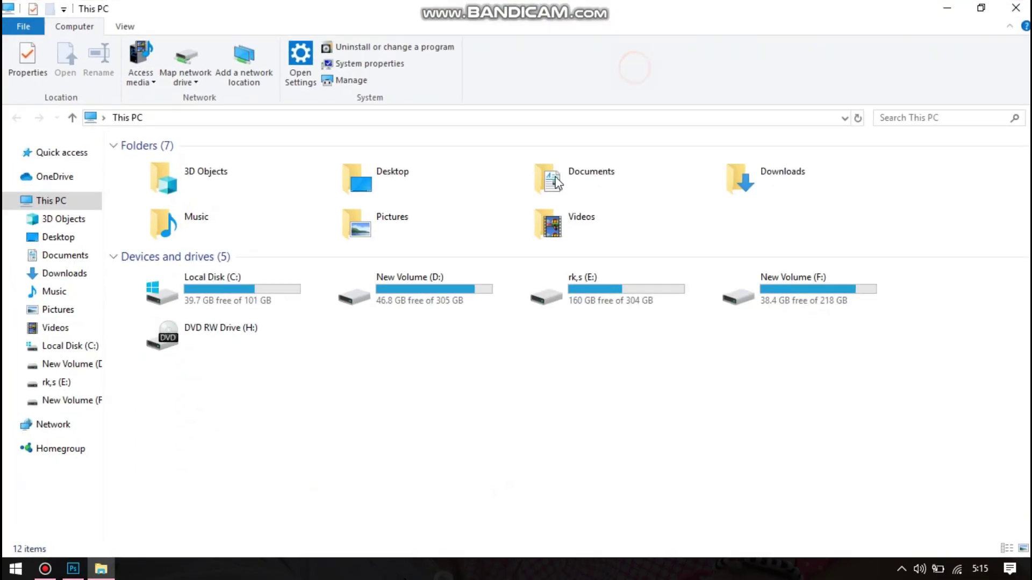
{"action": "double_click", "coordinate": [414, 227]}
{"action": "double_click", "coordinate": [614, 250]}
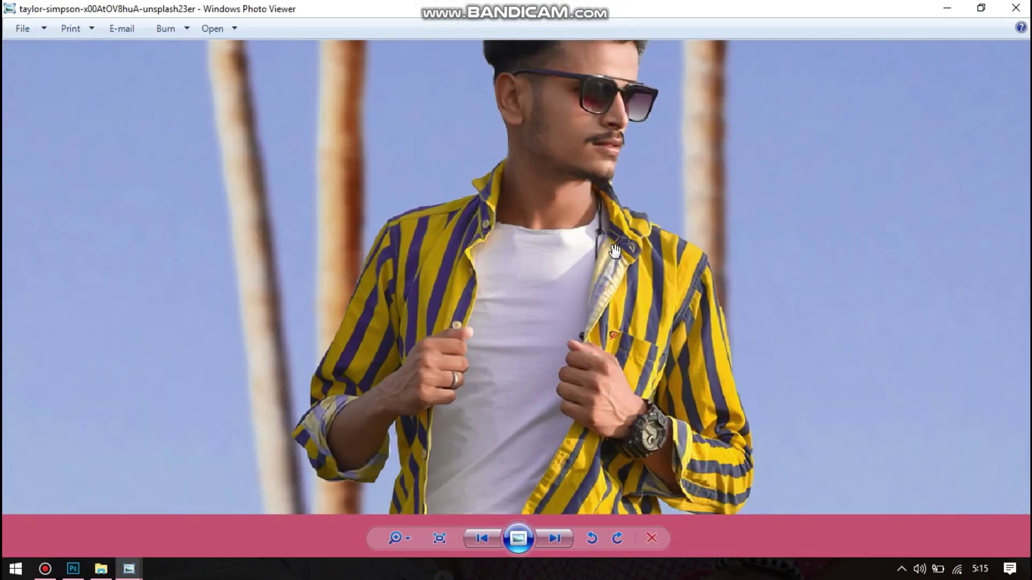
{"action": "scroll", "coordinate": [614, 250], "scroll_direction": "down", "scroll_amount": 3}
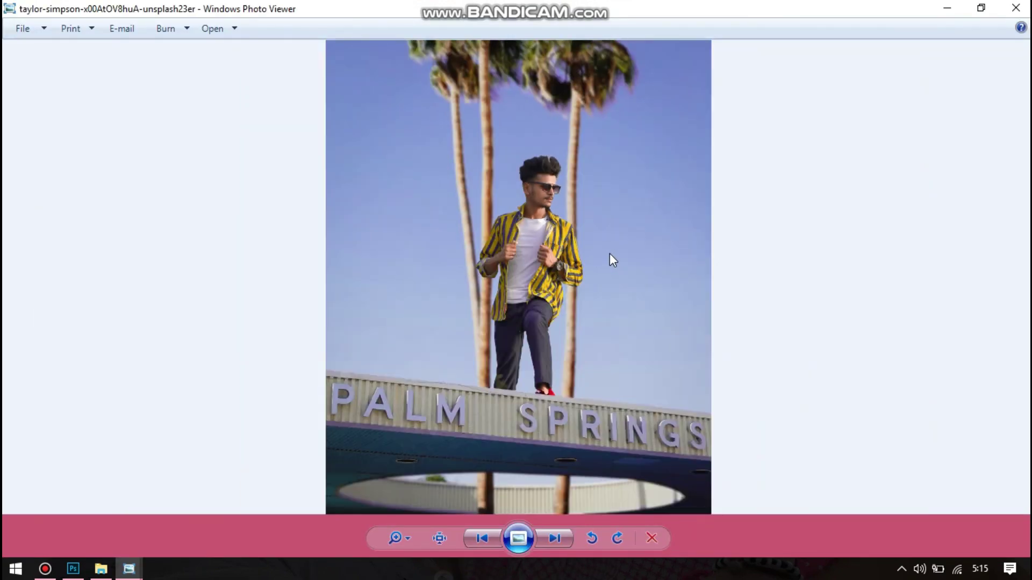
{"action": "scroll", "coordinate": [617, 130], "scroll_direction": "up", "scroll_amount": 5}
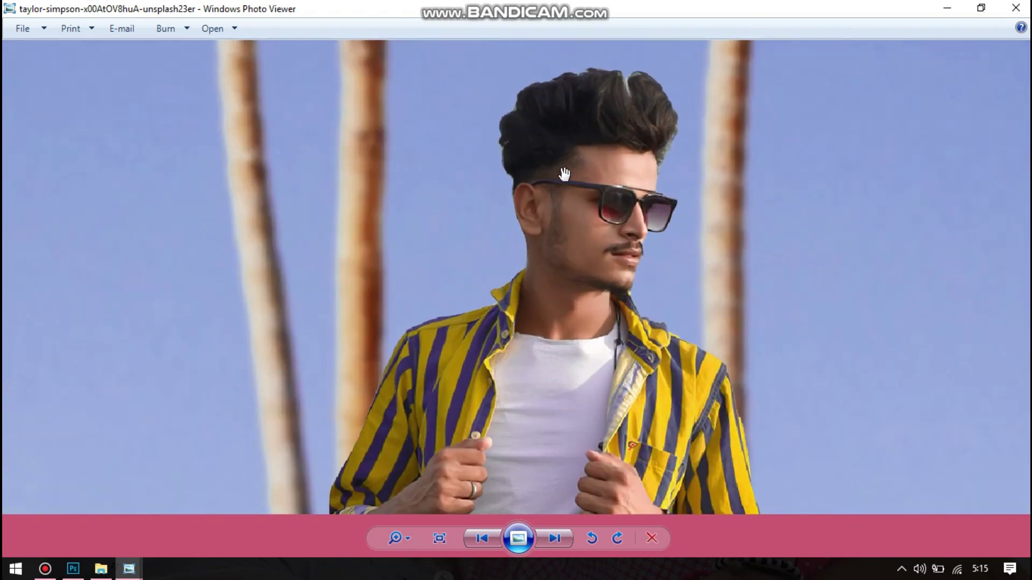
{"action": "scroll", "coordinate": [539, 168], "scroll_direction": "down", "scroll_amount": 5}
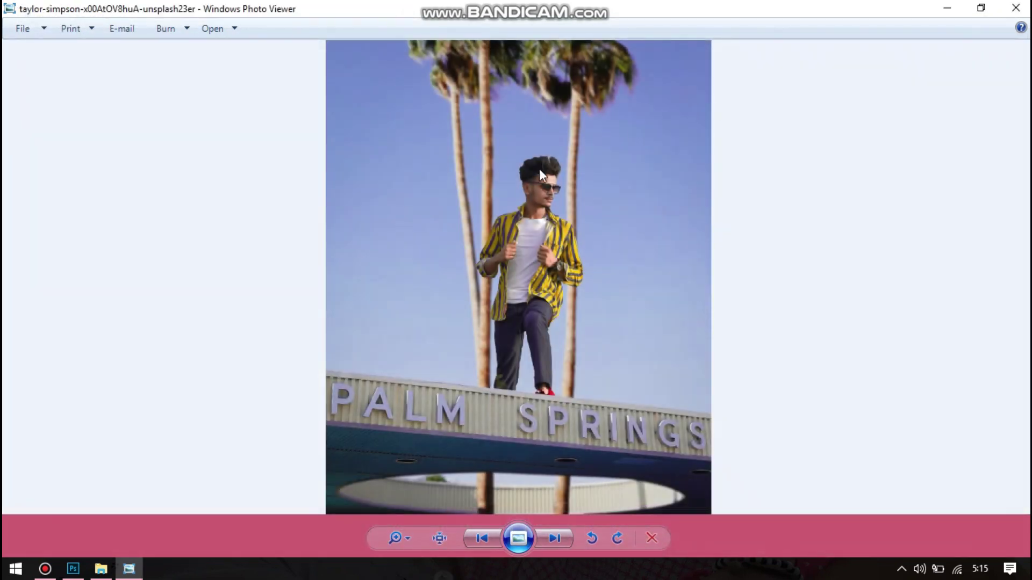
{"action": "scroll", "coordinate": [538, 175], "scroll_direction": "up", "scroll_amount": 1}
{"action": "scroll", "coordinate": [530, 161], "scroll_direction": "up", "scroll_amount": 2}
{"action": "scroll", "coordinate": [617, 161], "scroll_direction": "up", "scroll_amount": 1}
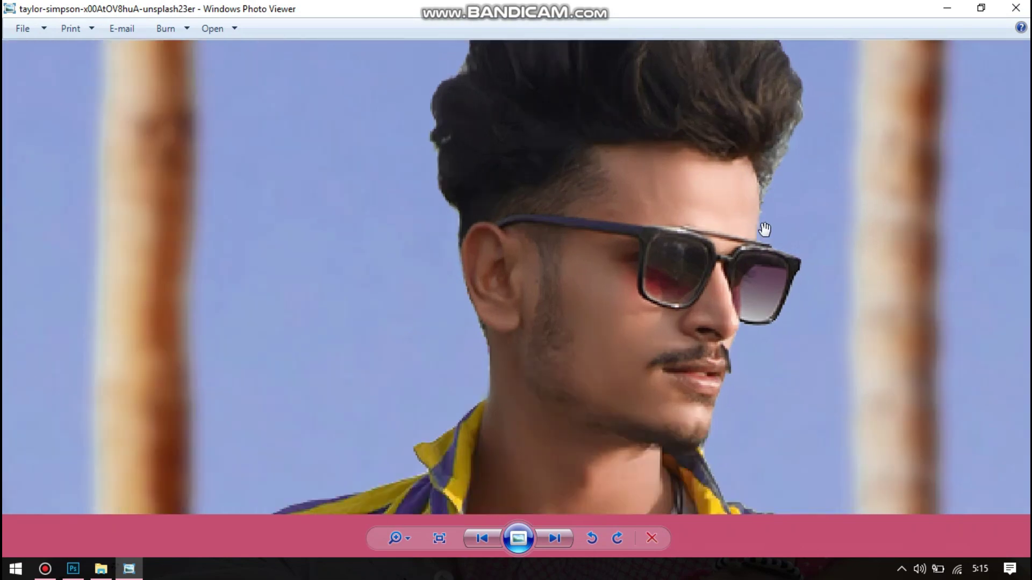